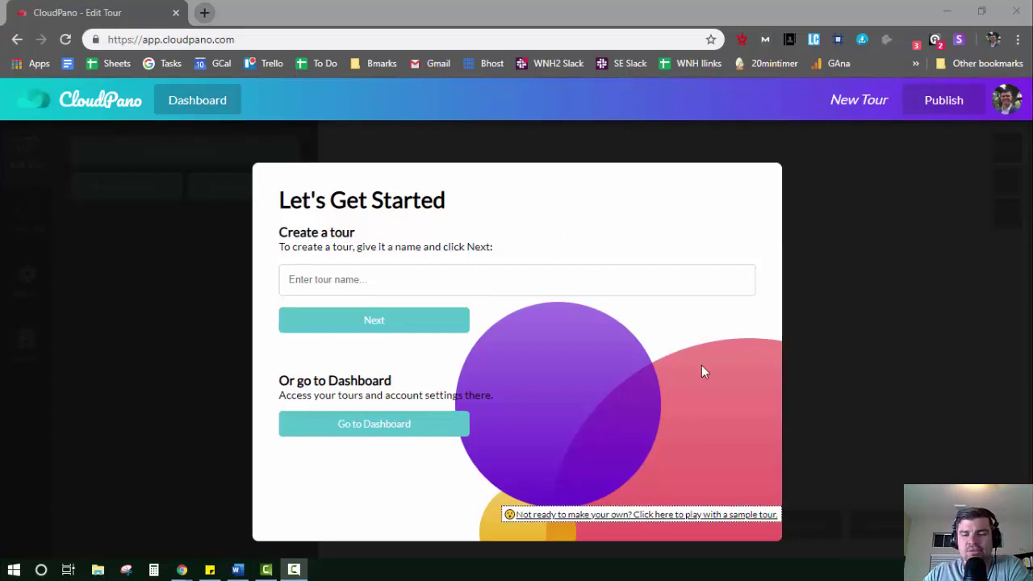
Open the sample tour, dismiss the demo welcome, and look around the Den panorama.
click(690, 520)
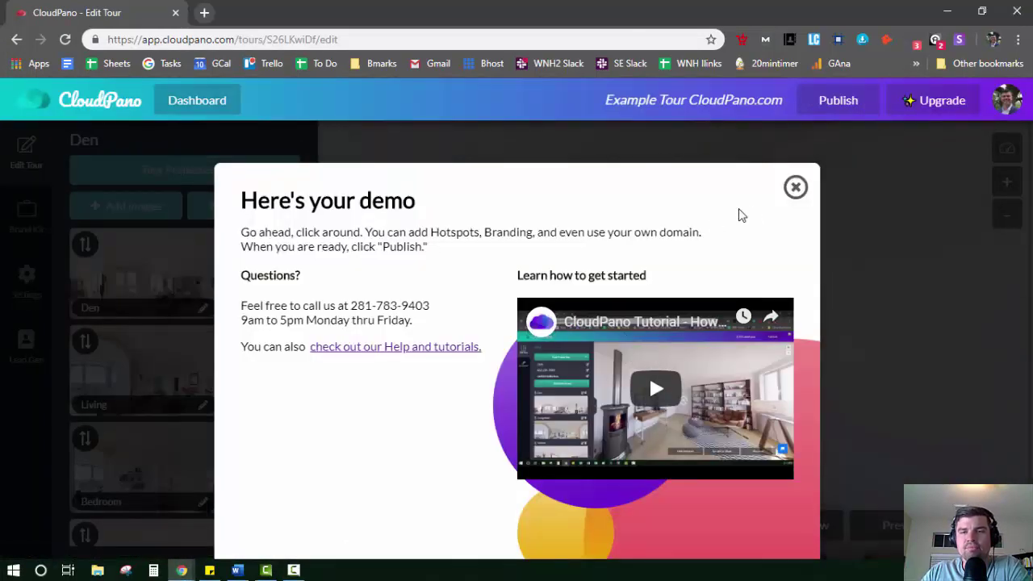
click(796, 189)
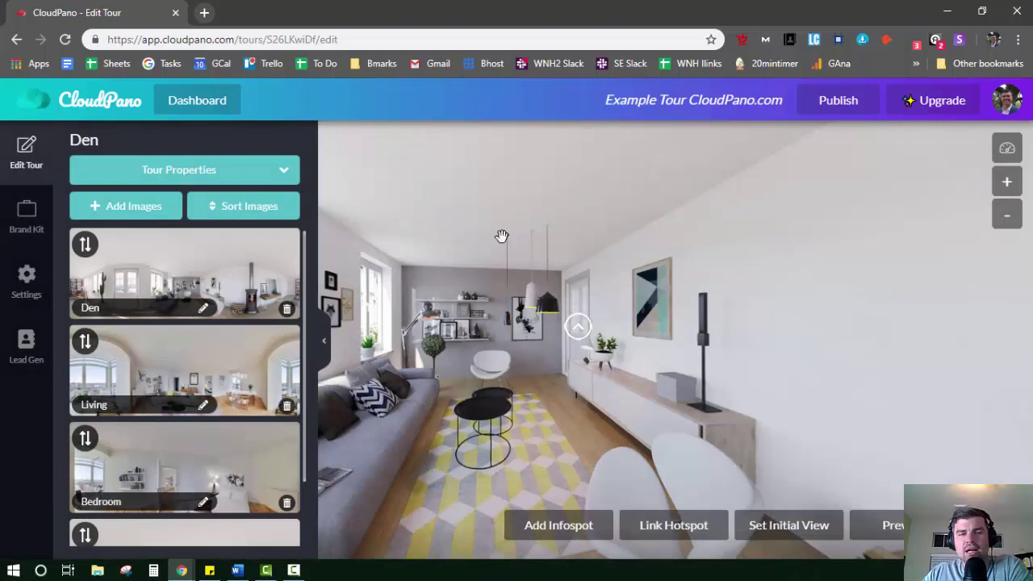
scroll(516, 232, up, 3)
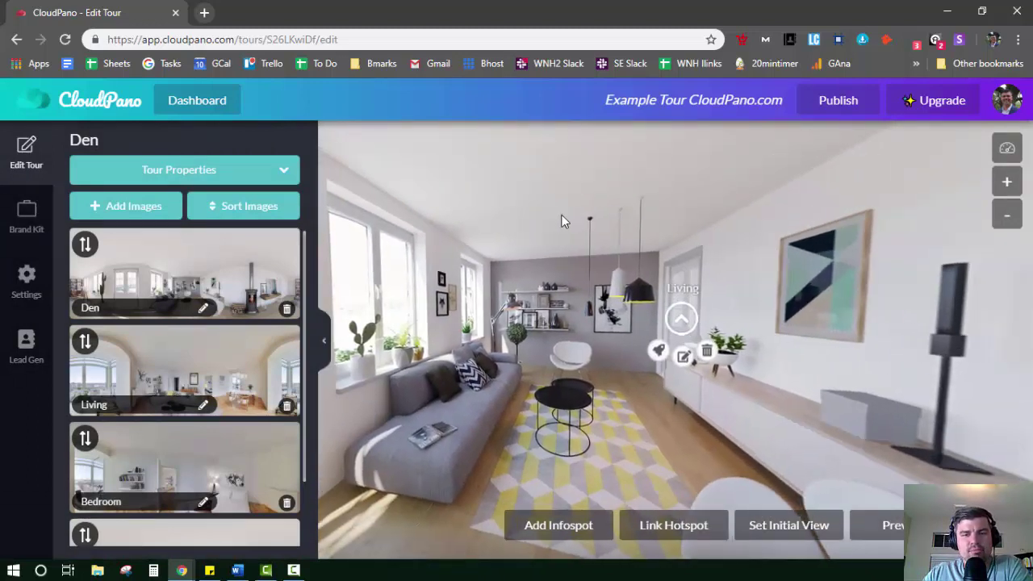
drag(606, 262, 563, 214)
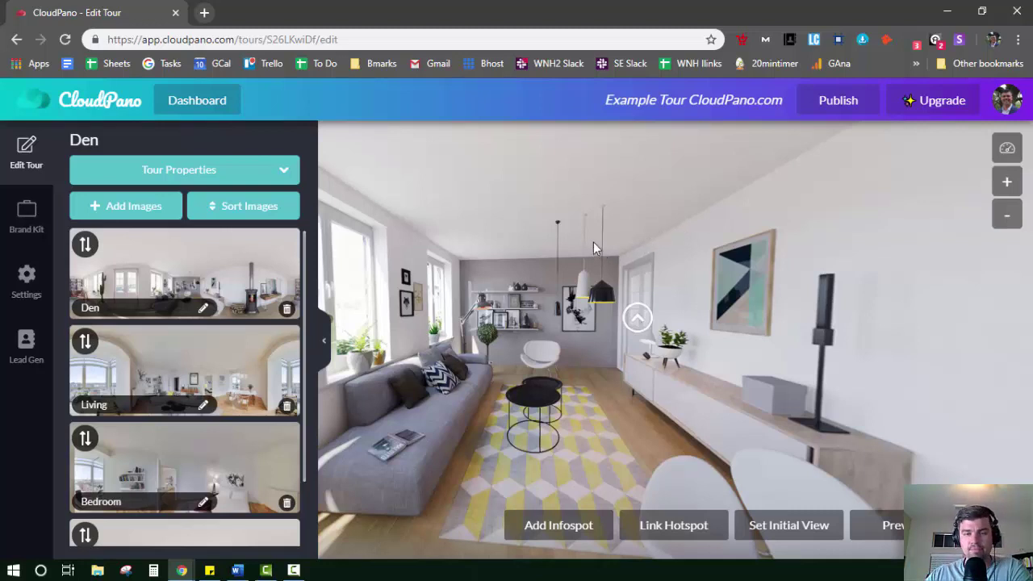
Set the Den's initial view facing the stove and bookshelf.
scroll(195, 292, down, 2)
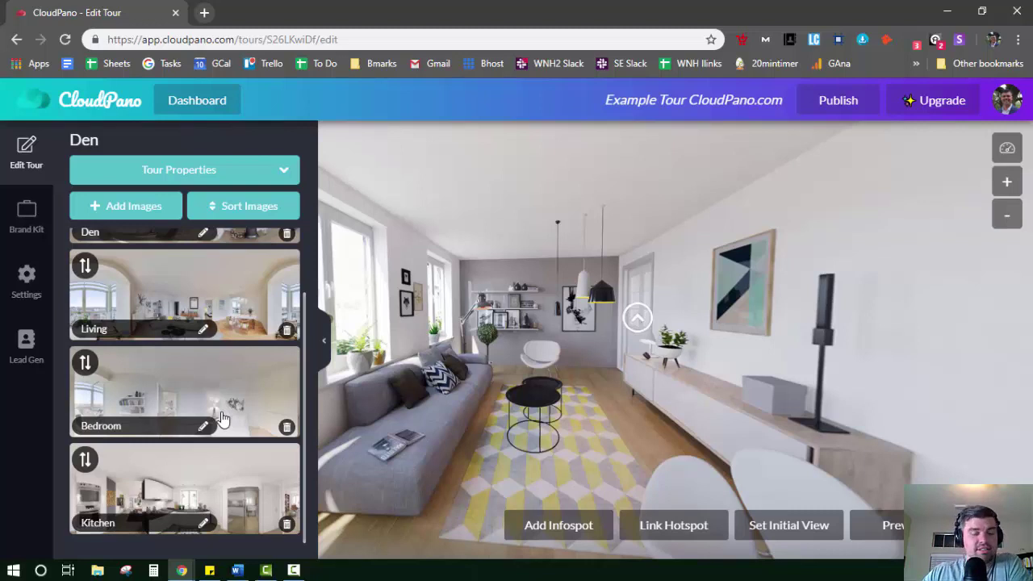
scroll(226, 393, up, 1)
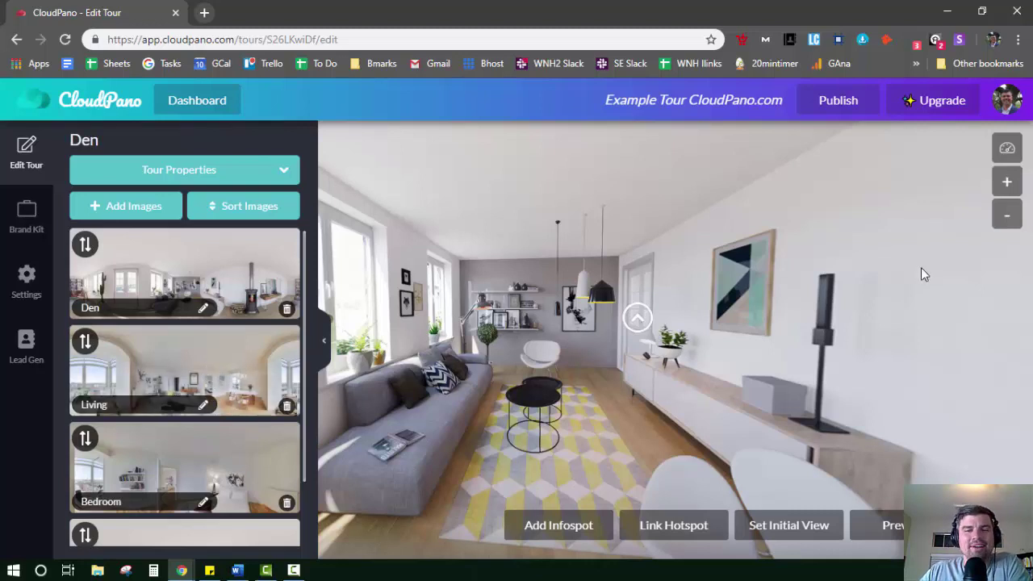
mouse_move(918, 267)
mouse_down()
mouse_move(852, 258)
mouse_move(637, 266)
mouse_move(797, 345)
mouse_up()
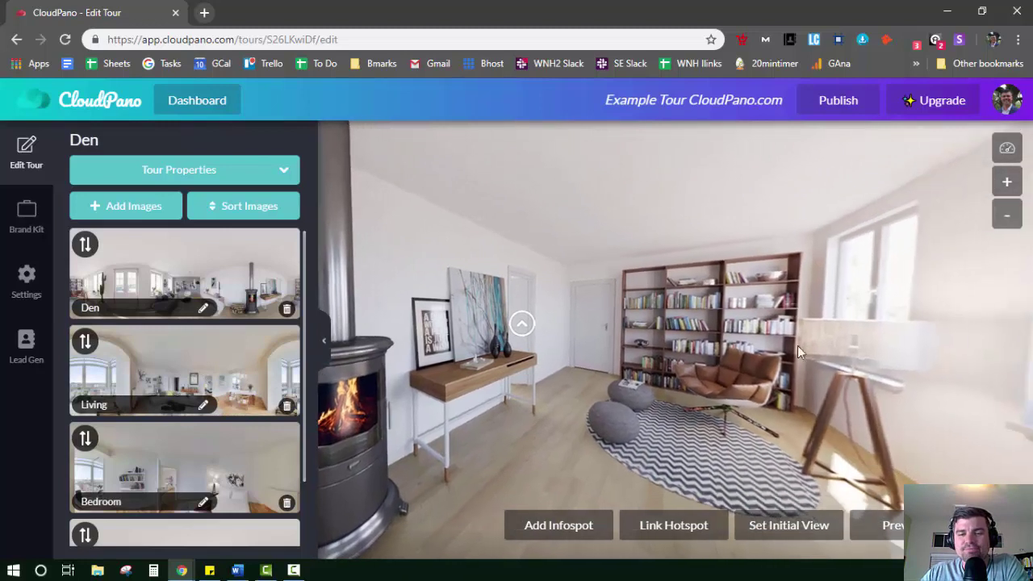
click(824, 525)
Move the Living image below Bedroom, briefly checking the tour's contact details.
click(133, 308)
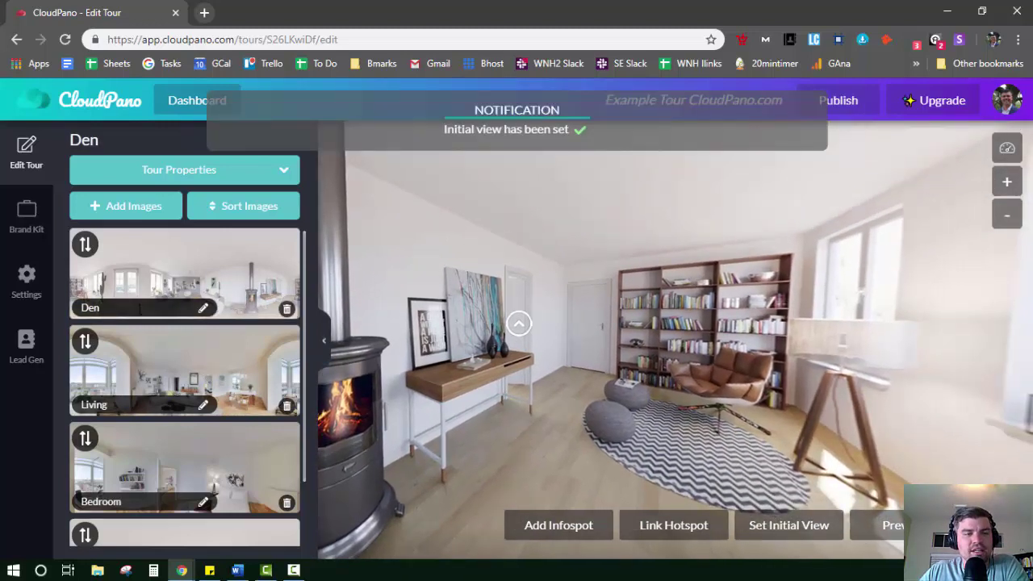
click(140, 403)
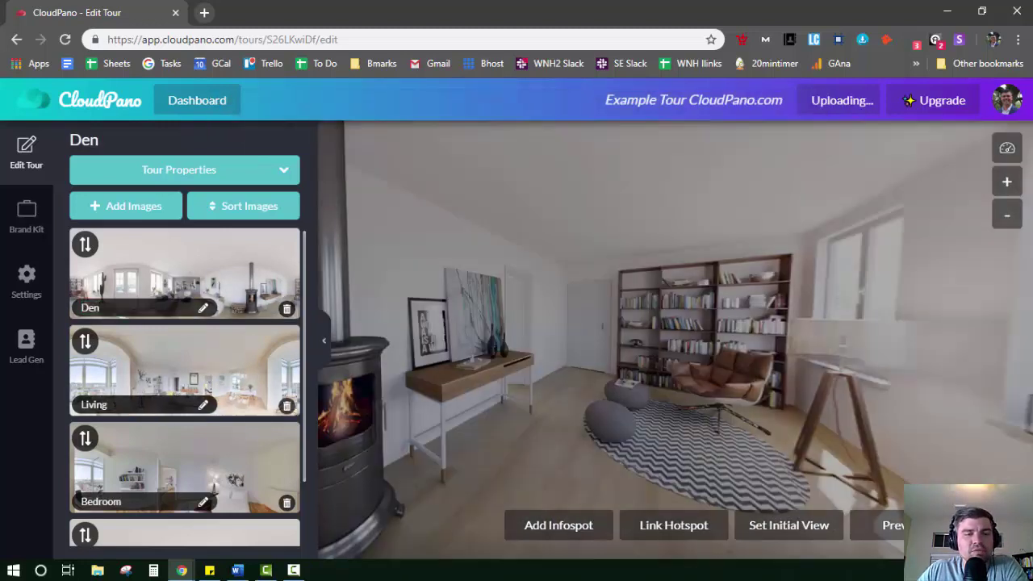
key(Return)
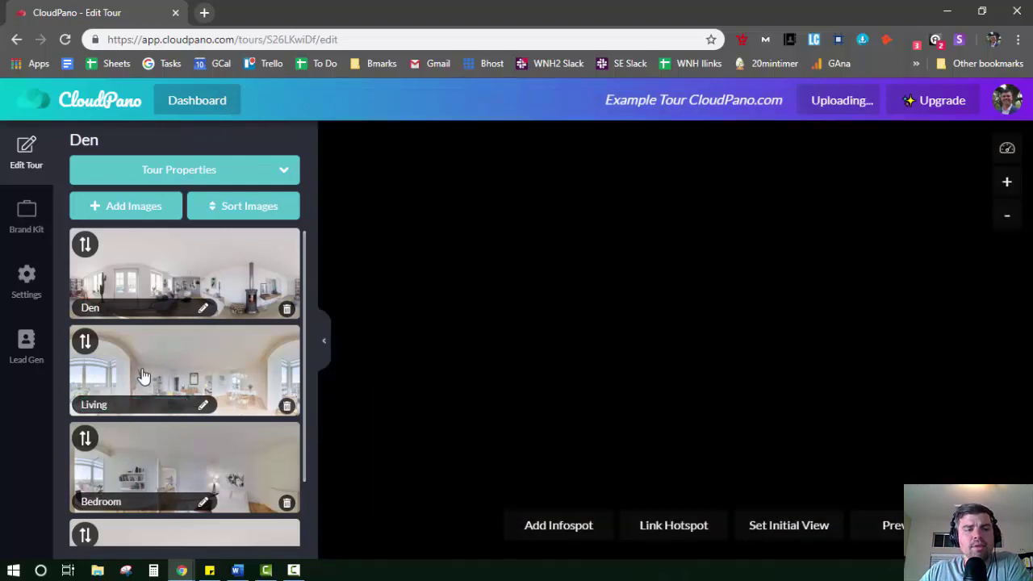
drag(101, 376, 88, 437)
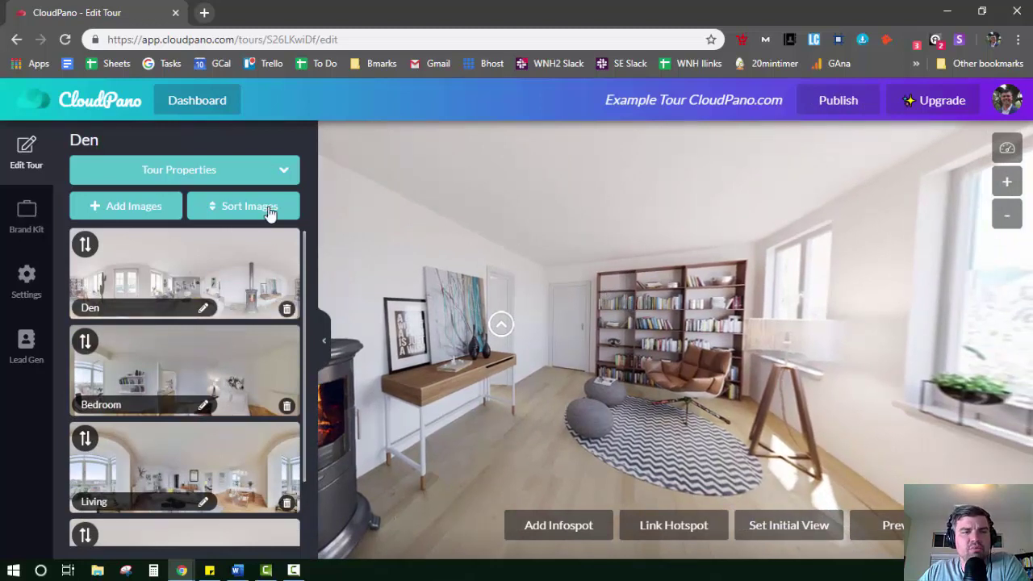
click(262, 177)
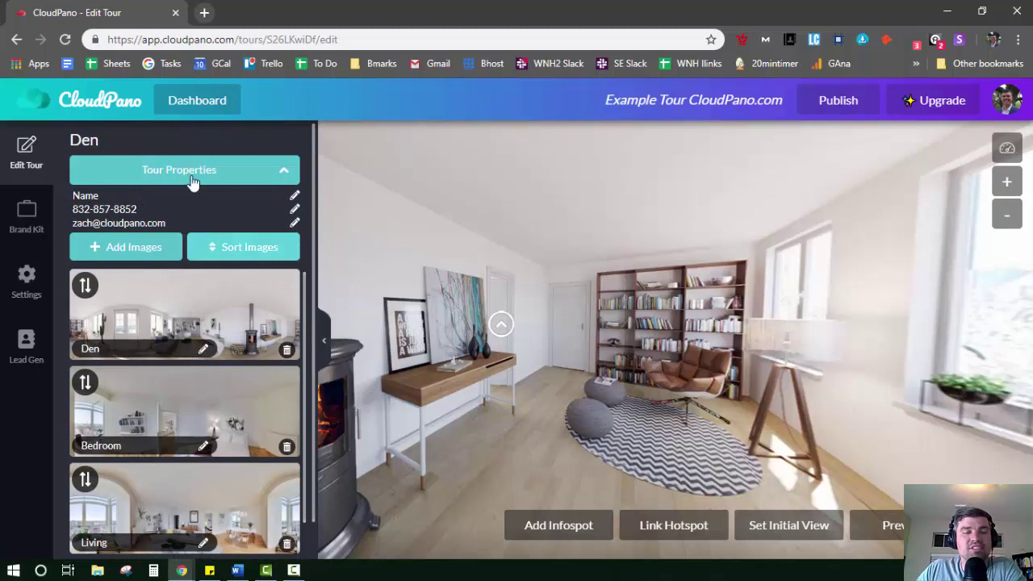
click(256, 176)
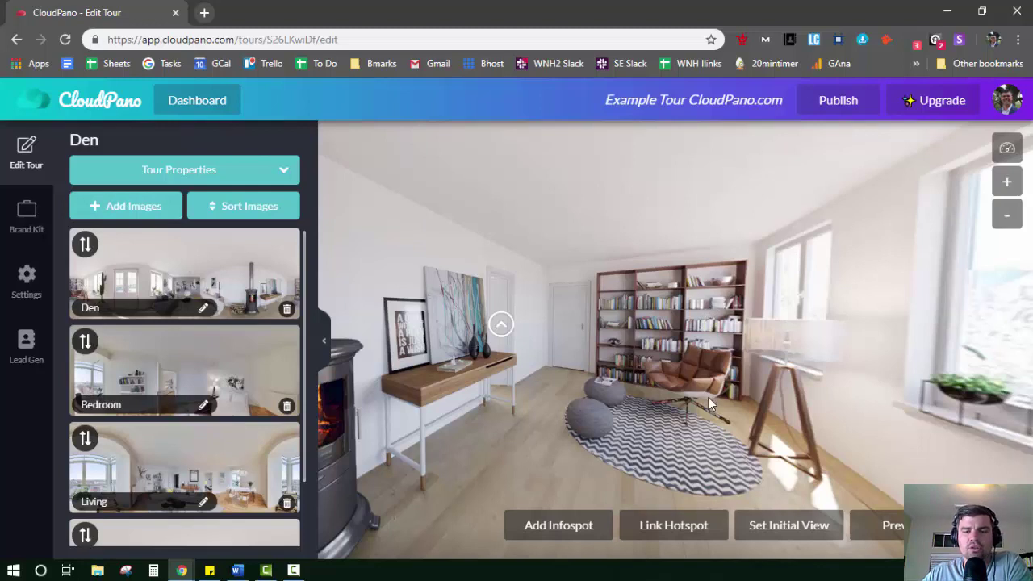
Place a fully rotated link hotspot beside the Den's white door pointing to Bedroom.
click(676, 527)
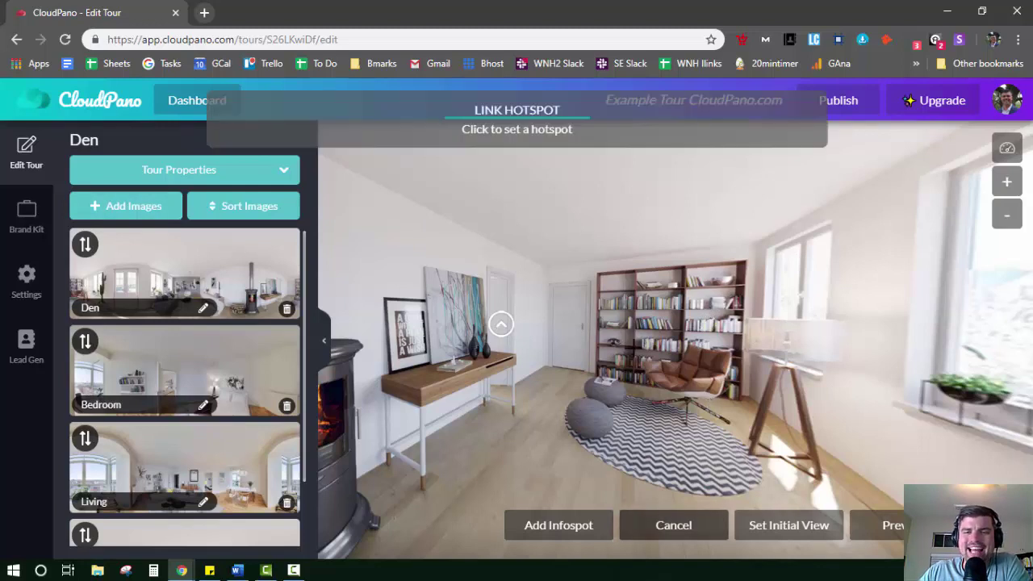
click(575, 314)
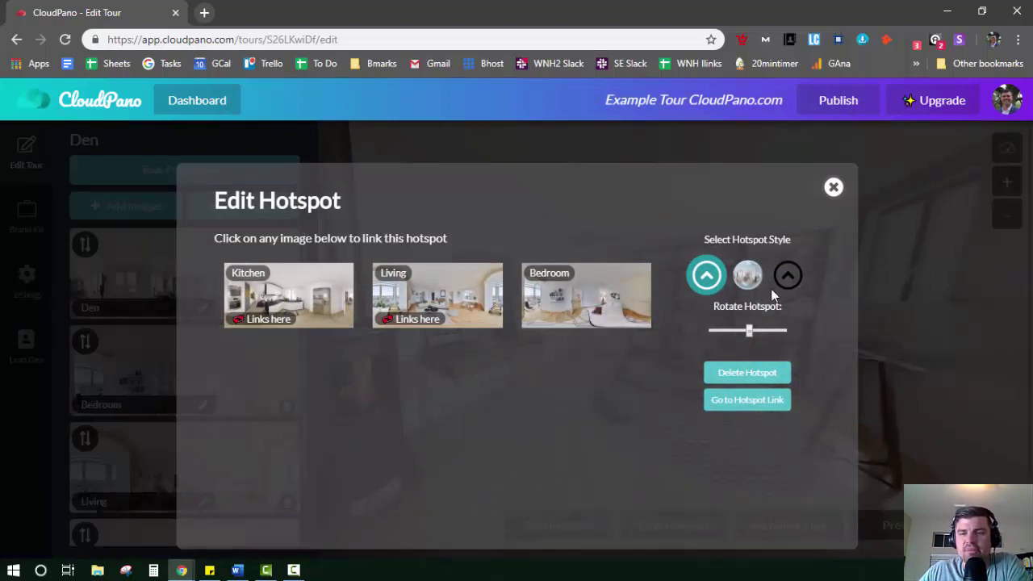
drag(751, 329, 784, 329)
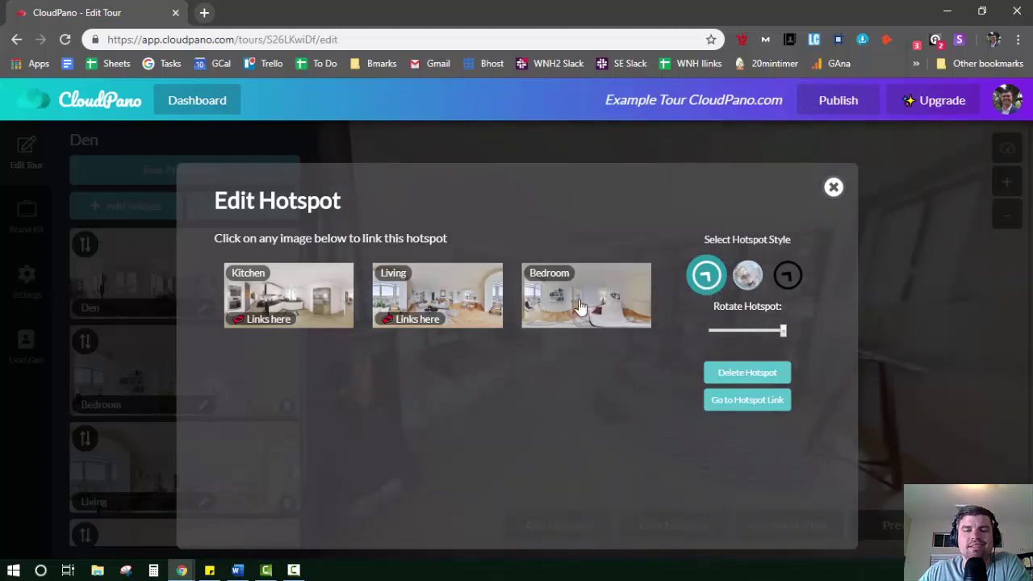
click(579, 307)
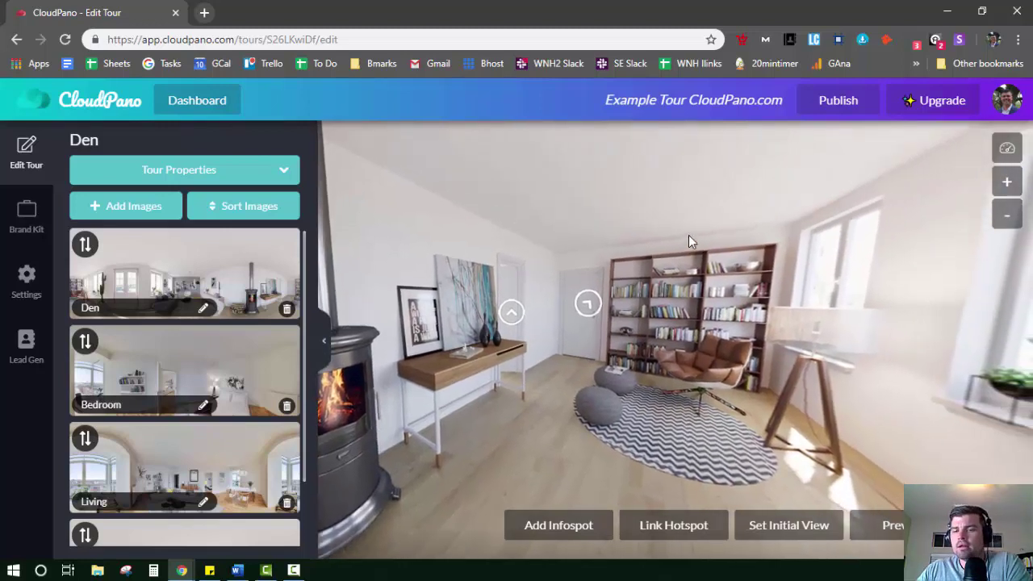
Place an infospot on the bookshelf, settling on camera style and the short text option.
click(545, 533)
click(680, 300)
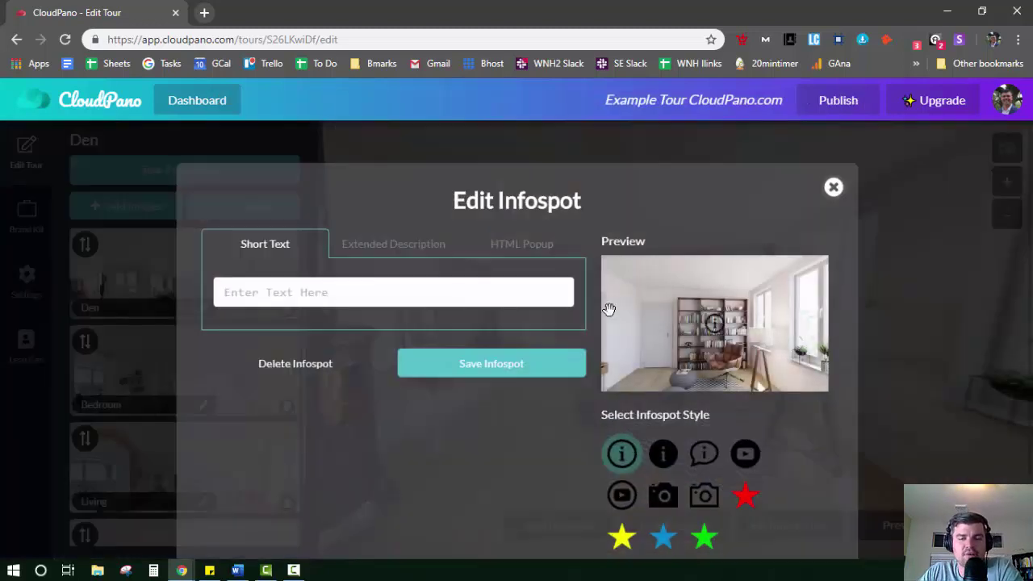
click(703, 454)
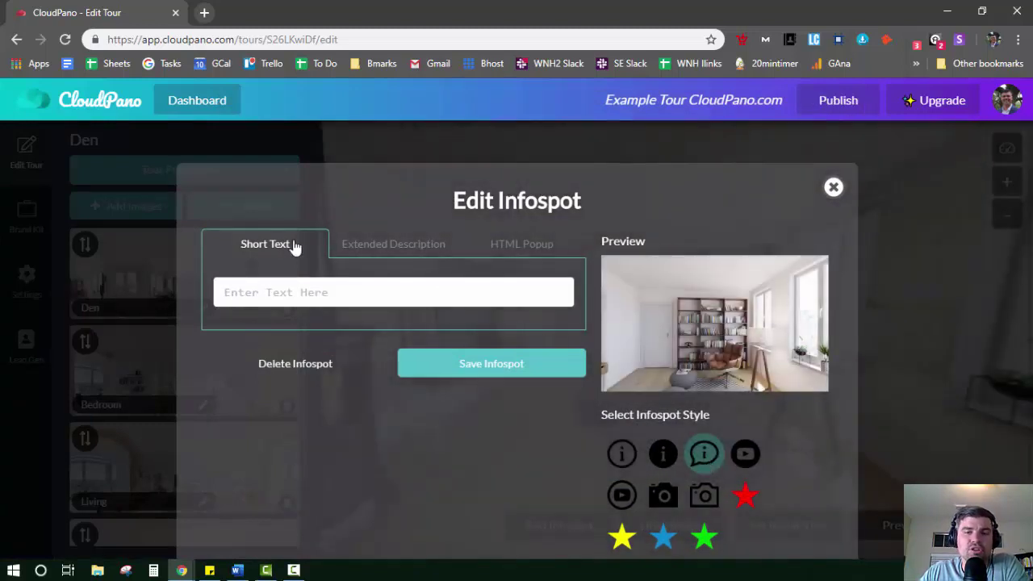
click(353, 251)
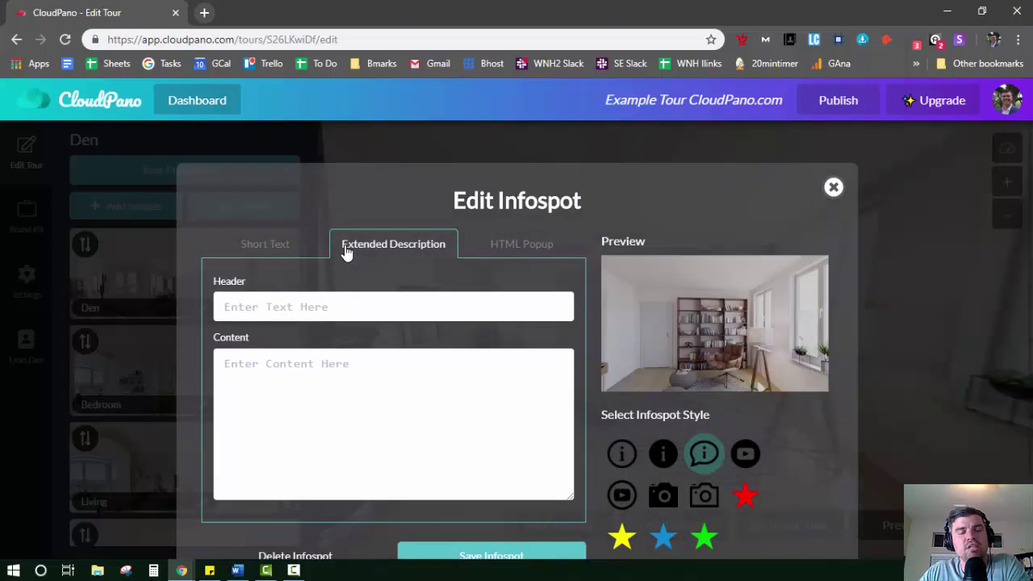
click(516, 245)
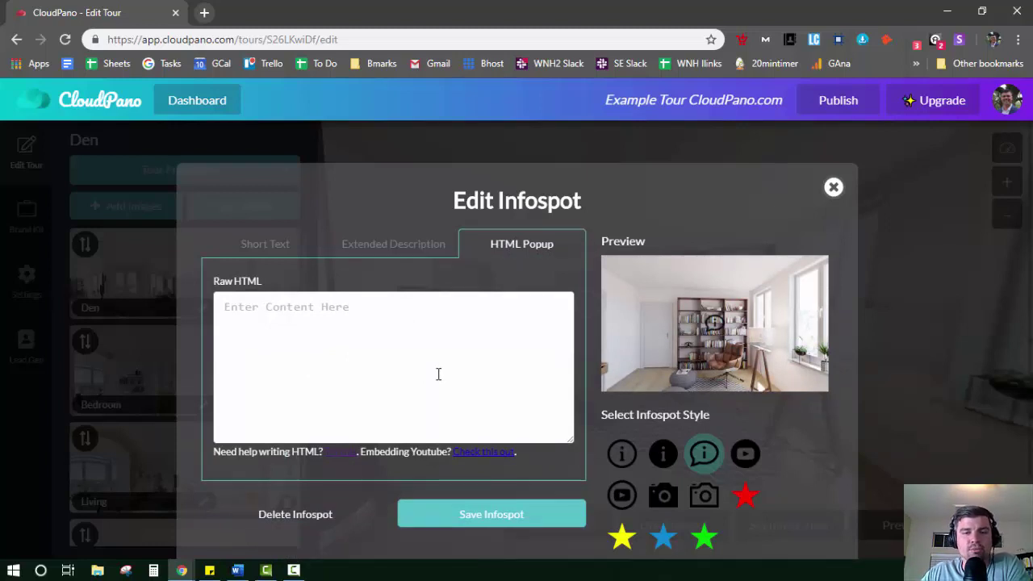
click(271, 245)
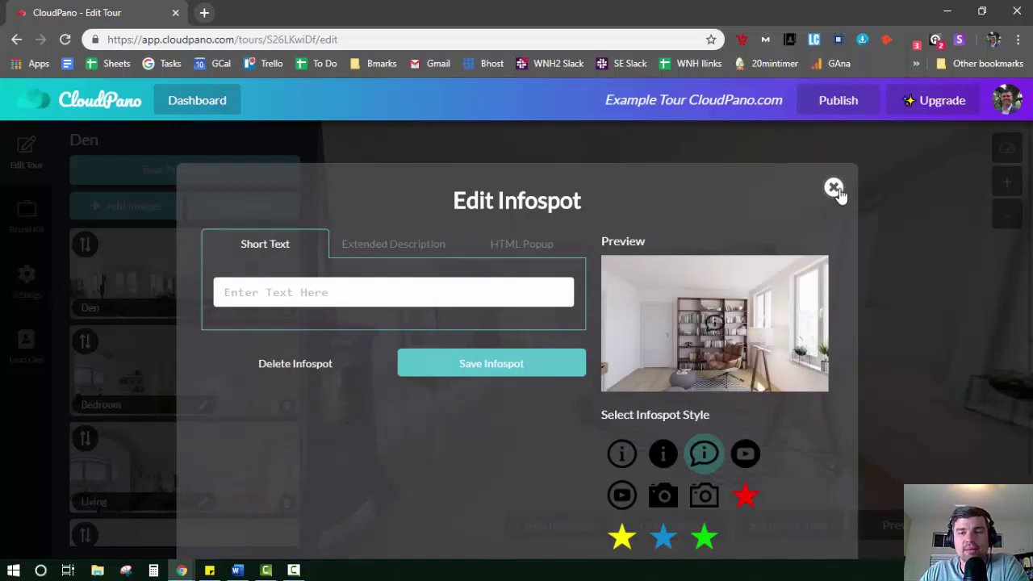
click(705, 495)
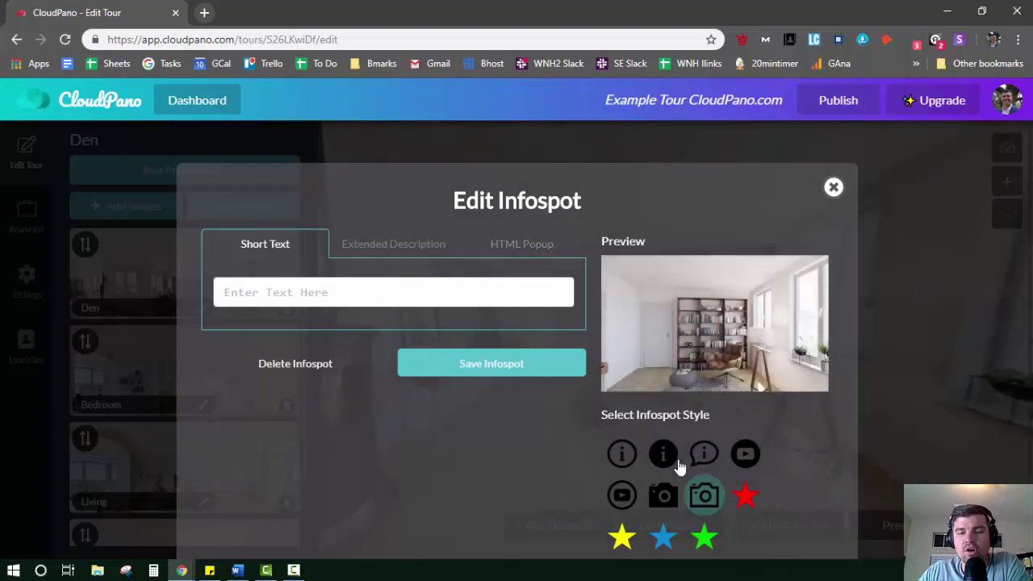
click(518, 251)
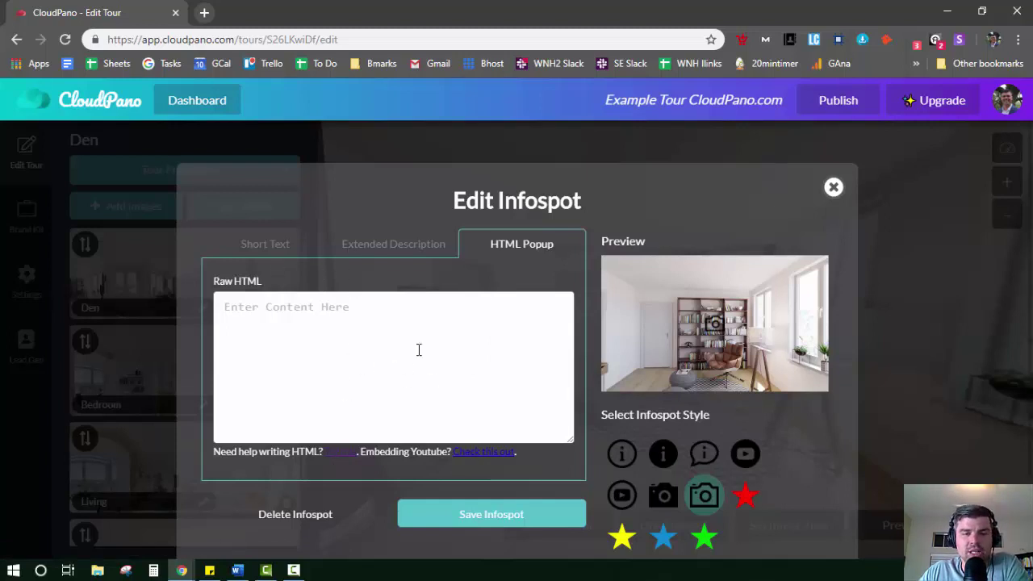
click(264, 246)
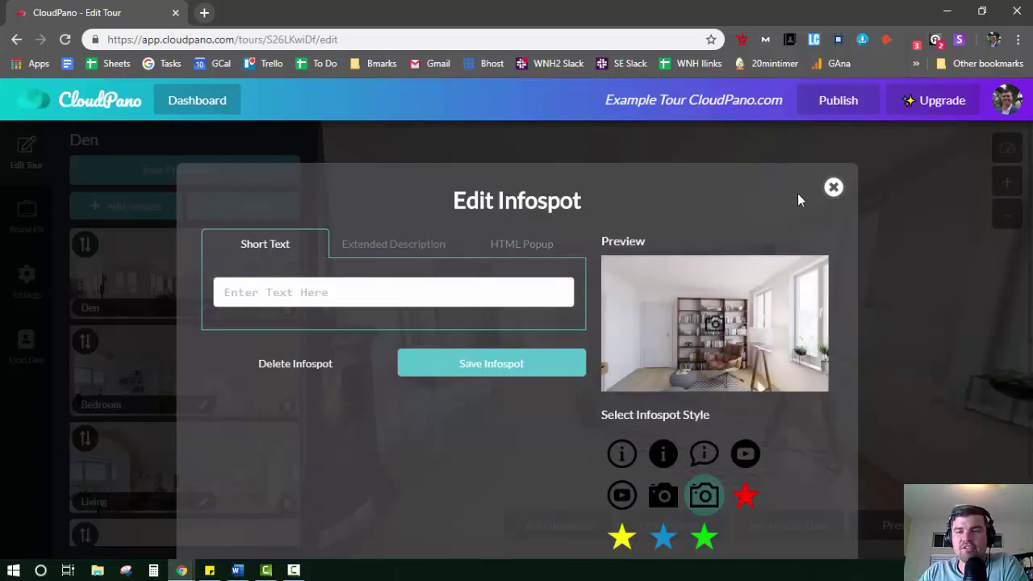
Label the infospot 'Books' and save it.
click(301, 296)
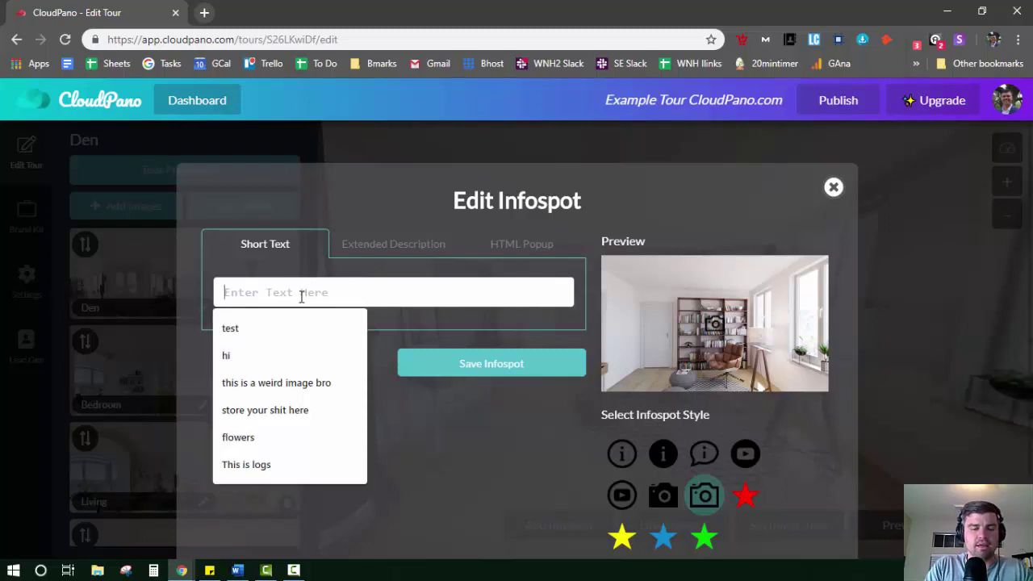
text(NBp)
key(BackSpace)
key(BackSpace)
key(BackSpace)
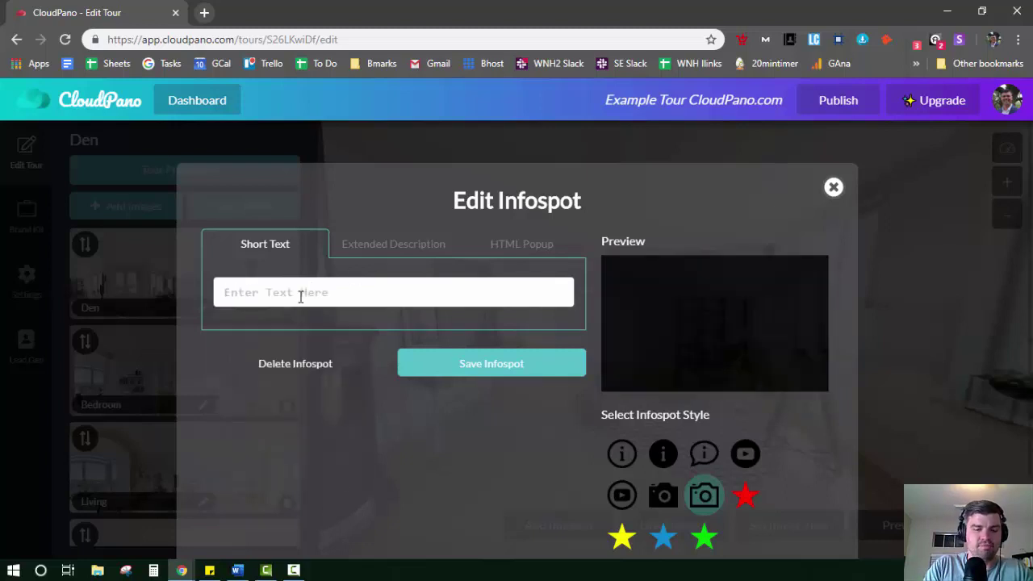
text(Books)
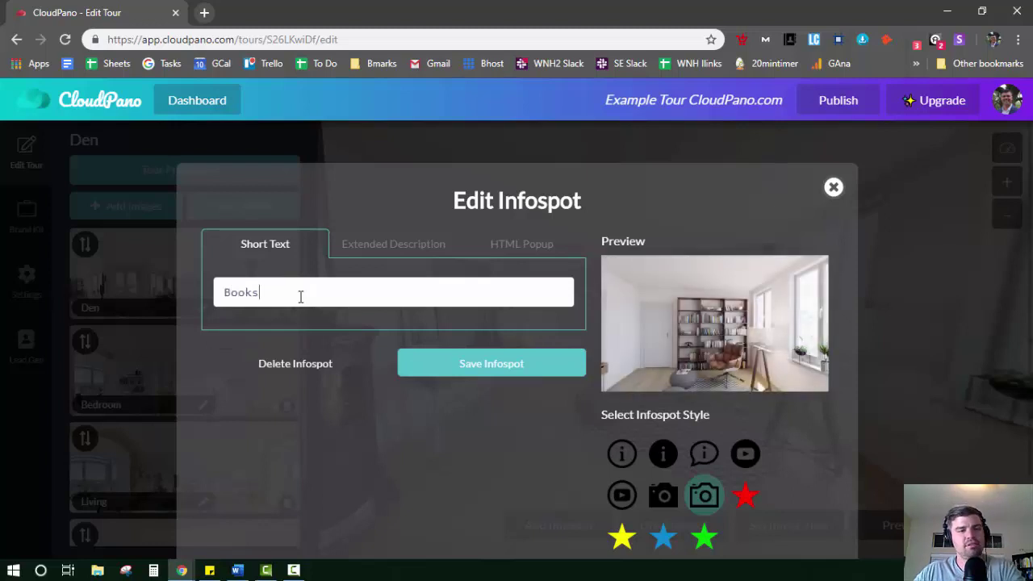
click(492, 363)
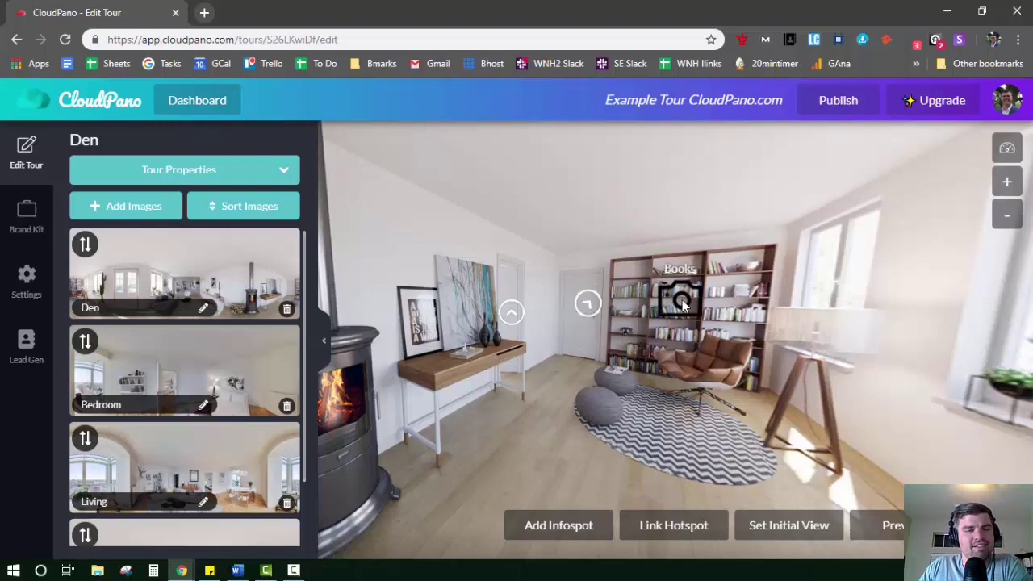
Open Brand Kit and scroll down to the whitelabel URL field.
click(27, 223)
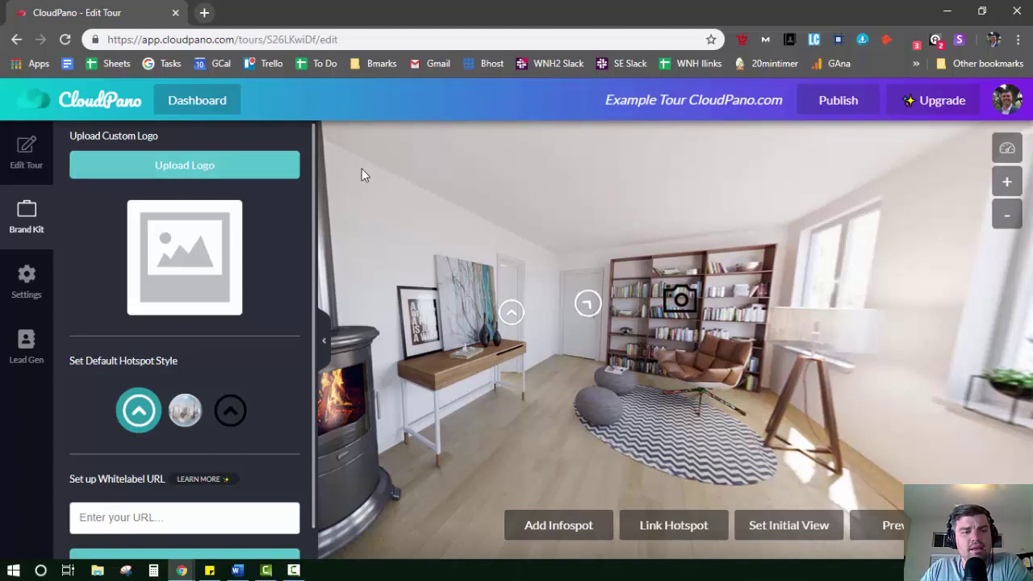
scroll(273, 251, down, 1)
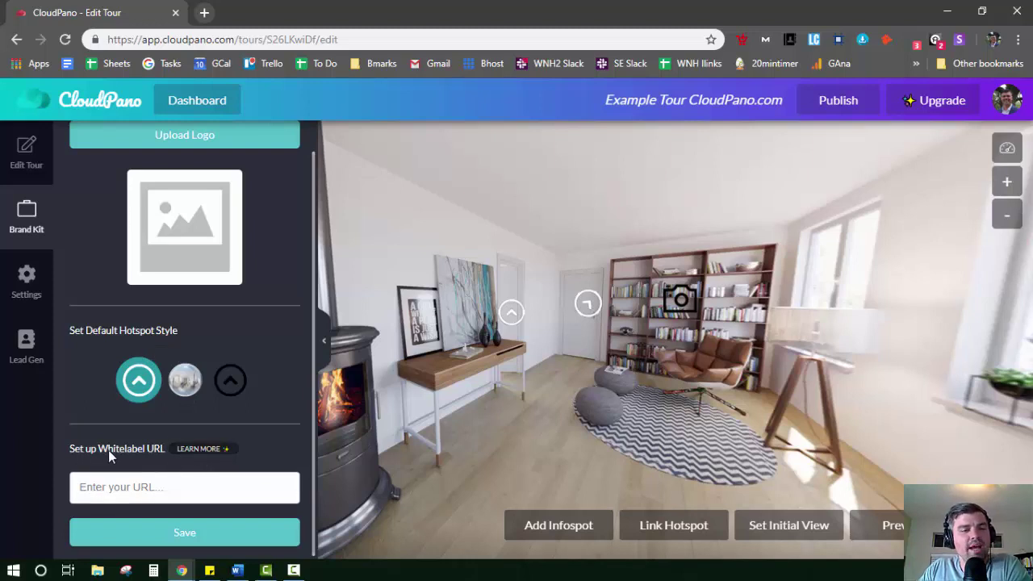
click(202, 450)
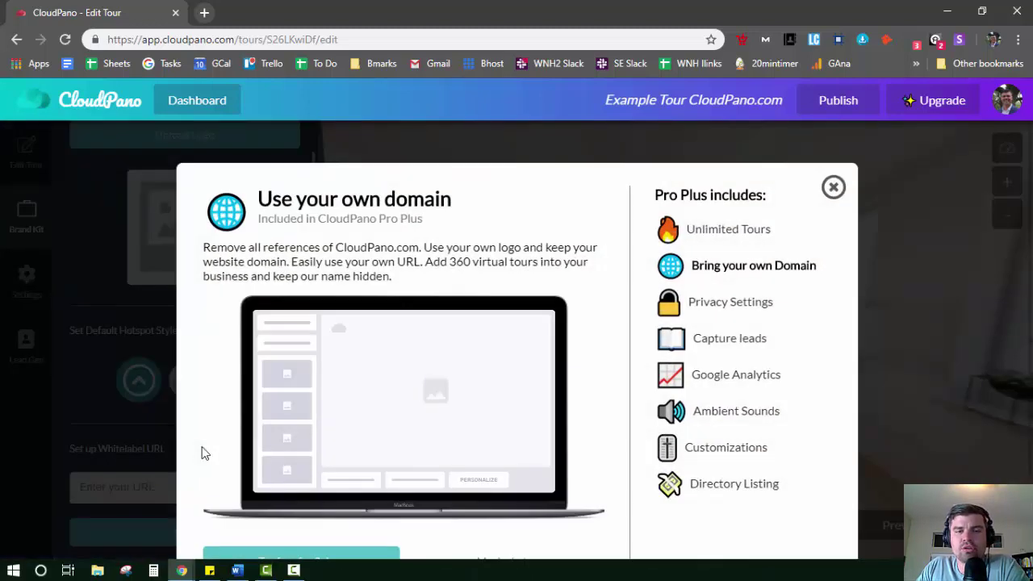
scroll(500, 260, down, 1)
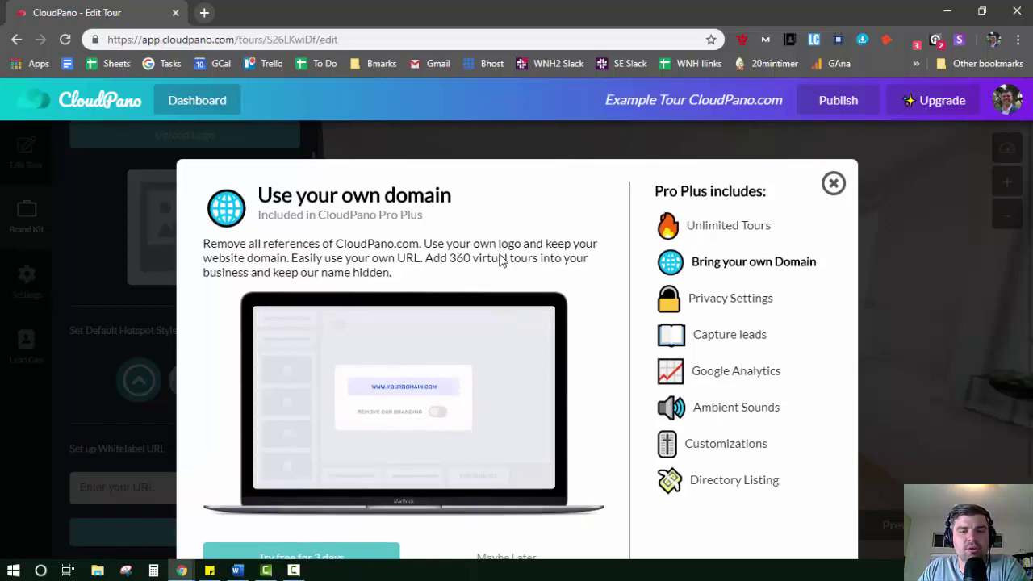
scroll(501, 260, up, 1)
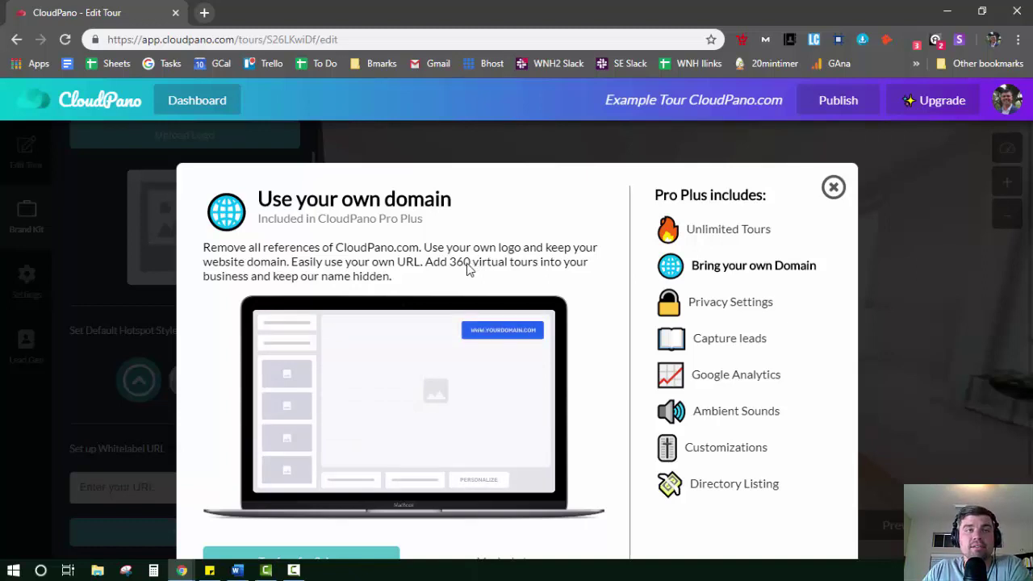
right_click(508, 300)
click(506, 247)
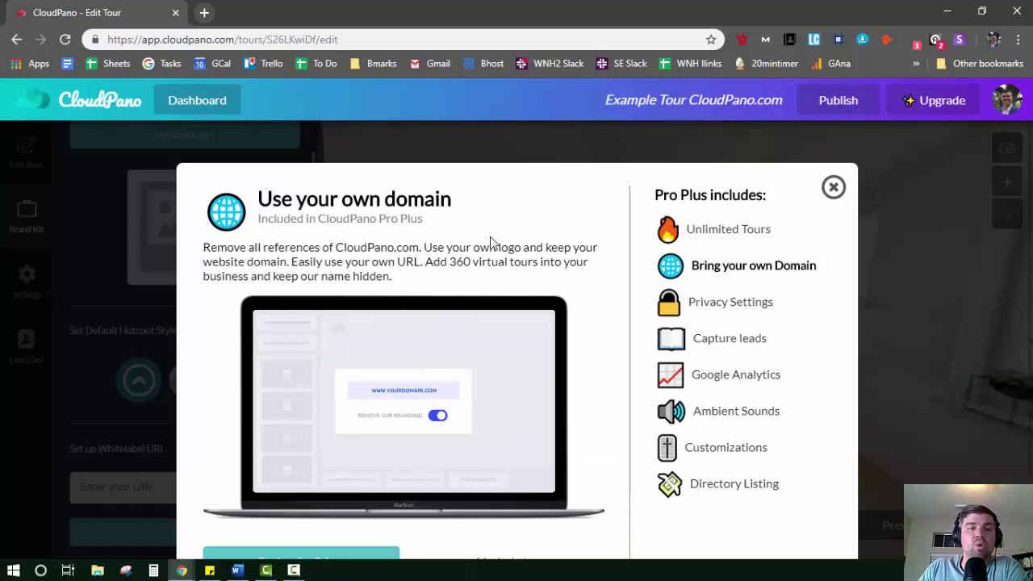
click(834, 187)
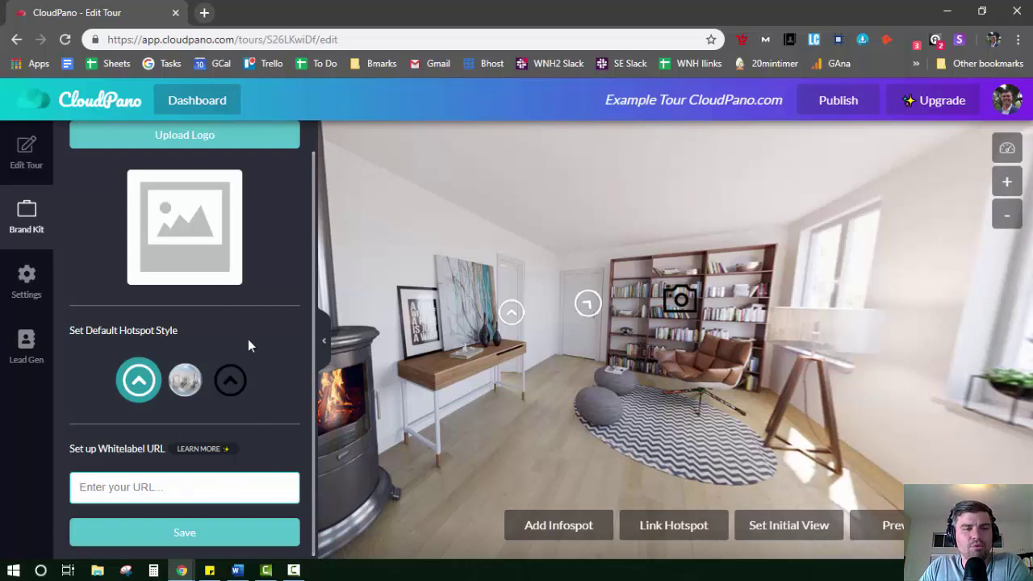
Open Settings, keep privacy level Public, and dismiss the private-tours Learn More info.
click(34, 289)
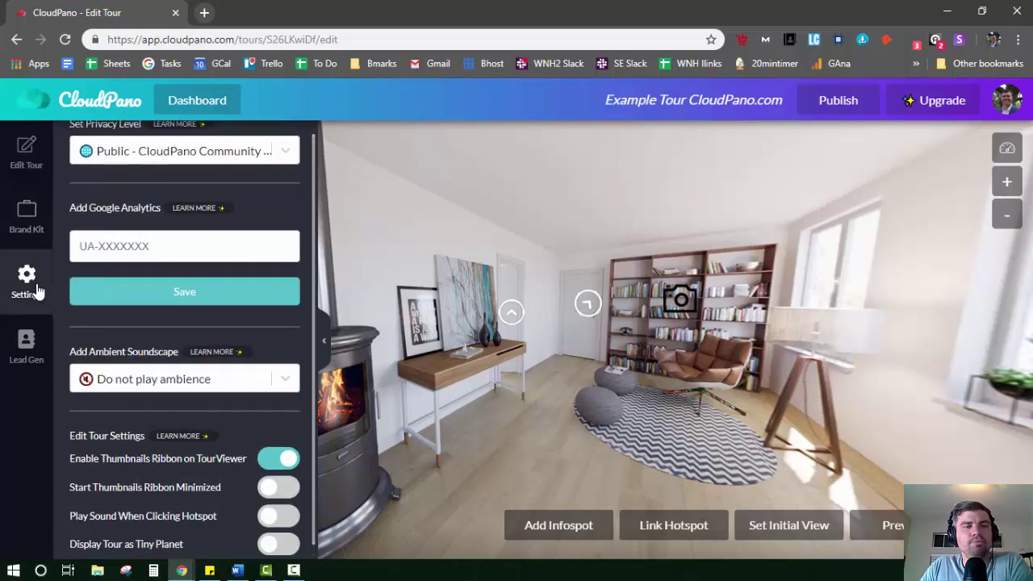
scroll(215, 297, up, 1)
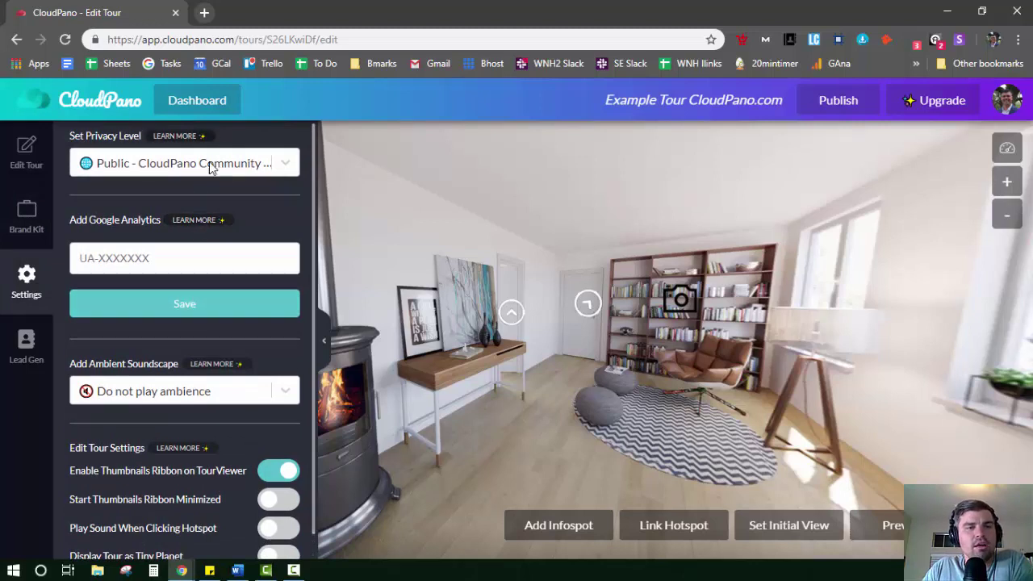
click(282, 165)
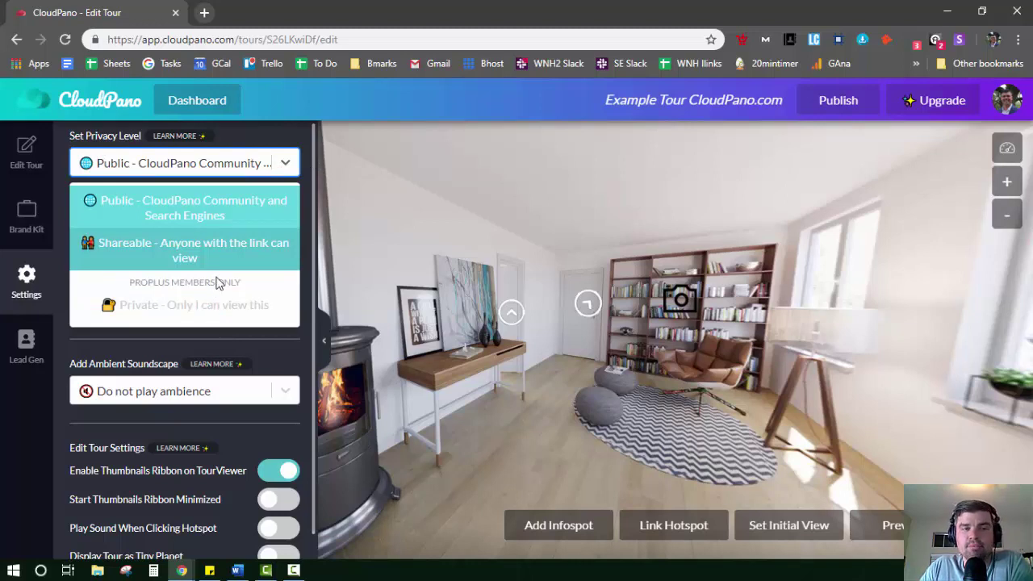
click(218, 201)
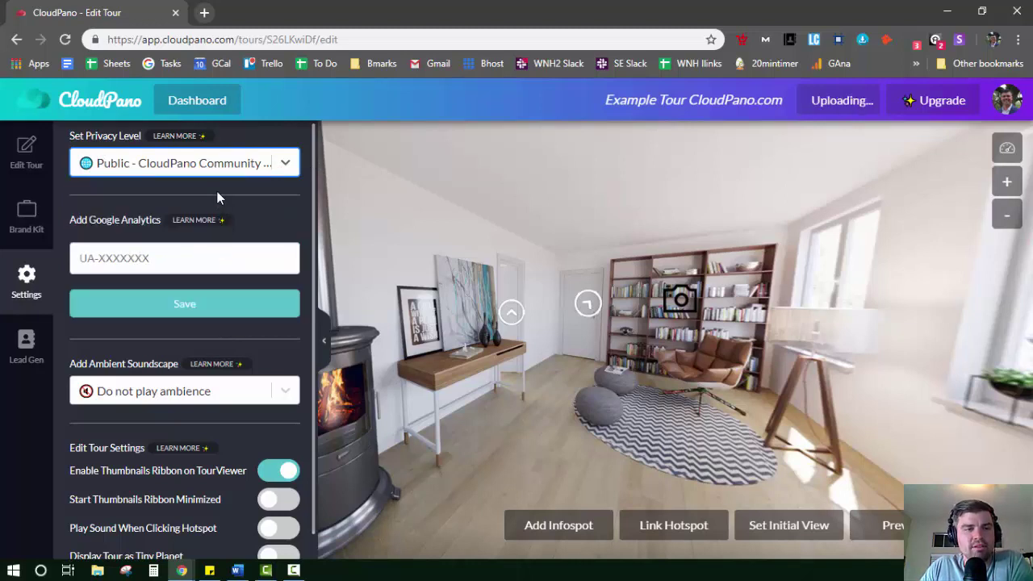
click(190, 137)
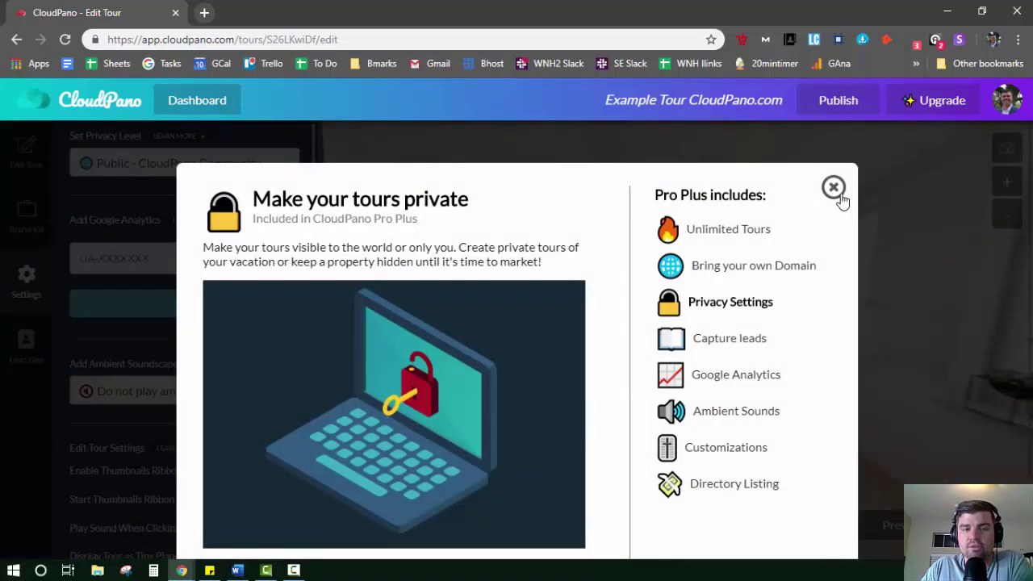
click(835, 189)
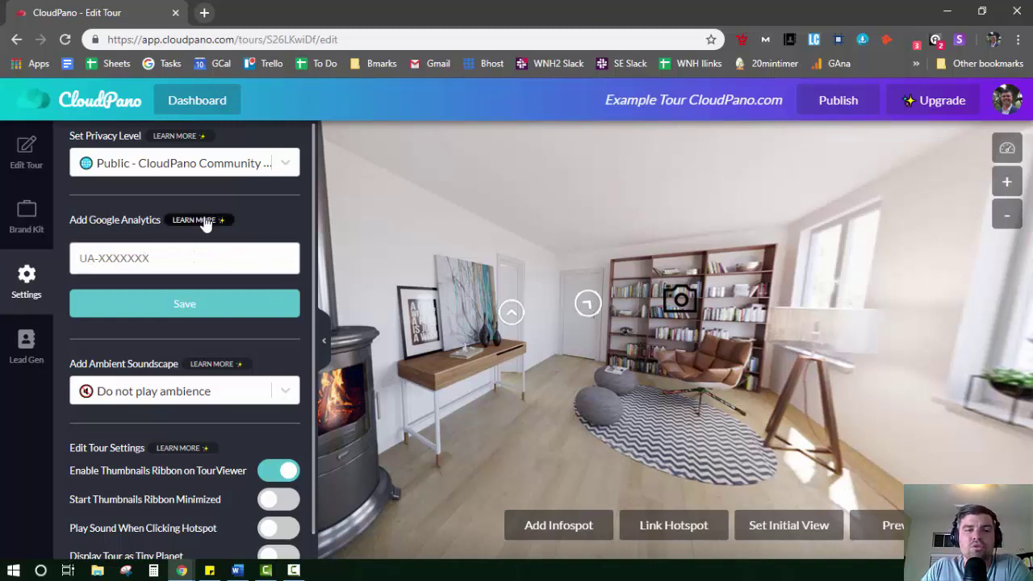
Keep 'Do not play ambience', enable the hotspot click sound, and toggle Tiny Planet on then off.
scroll(231, 222, down, 1)
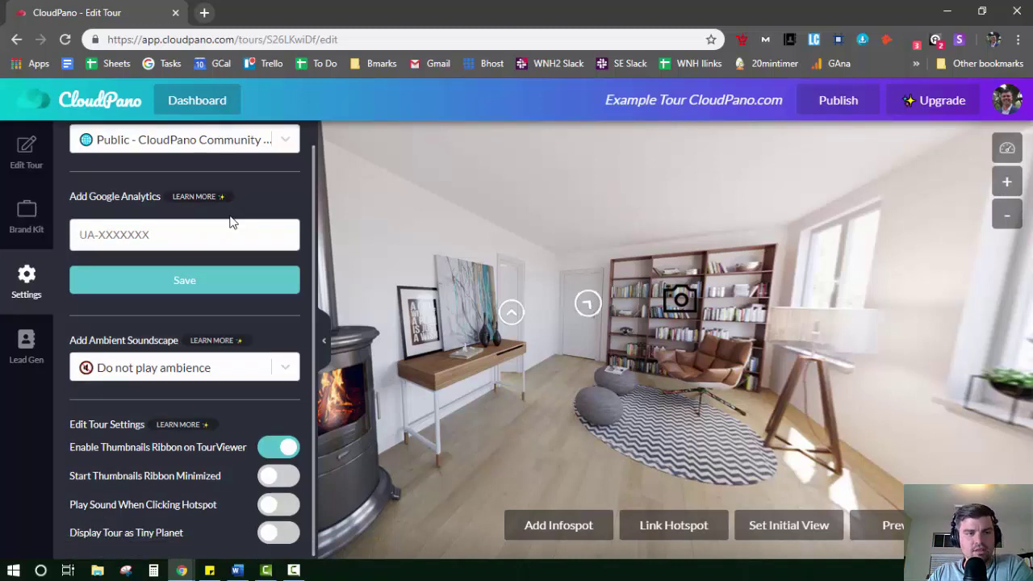
click(284, 368)
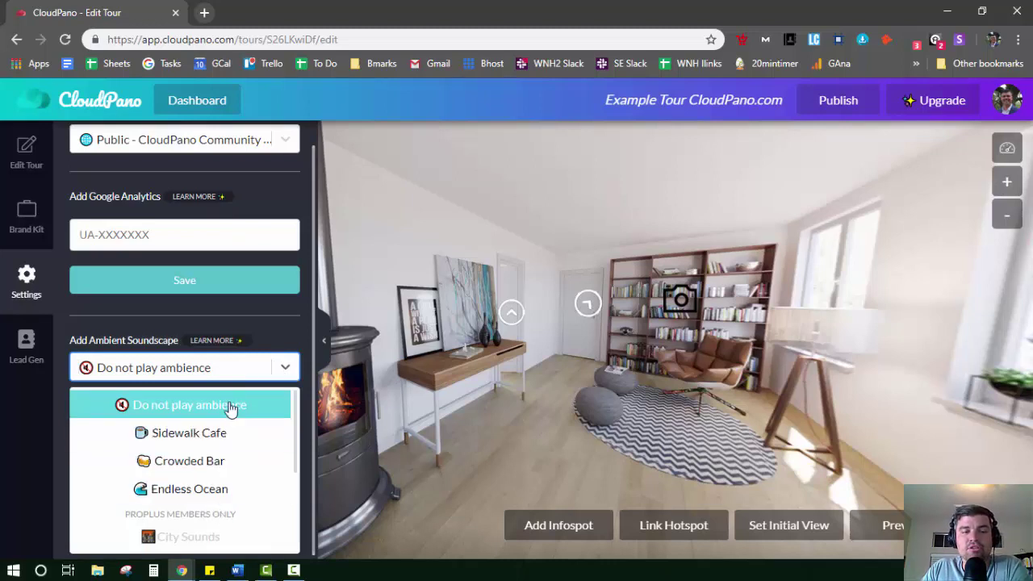
click(230, 407)
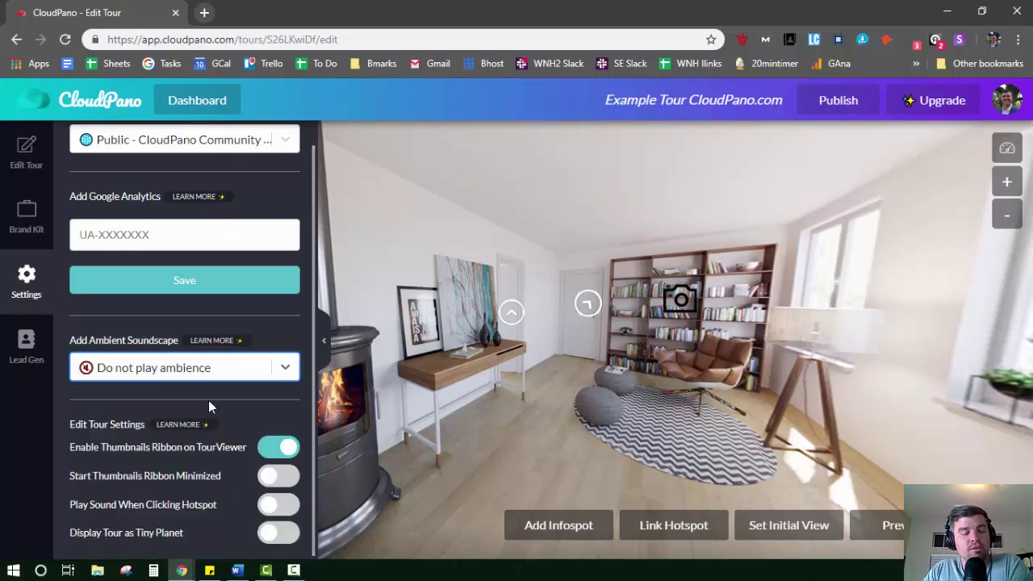
click(224, 368)
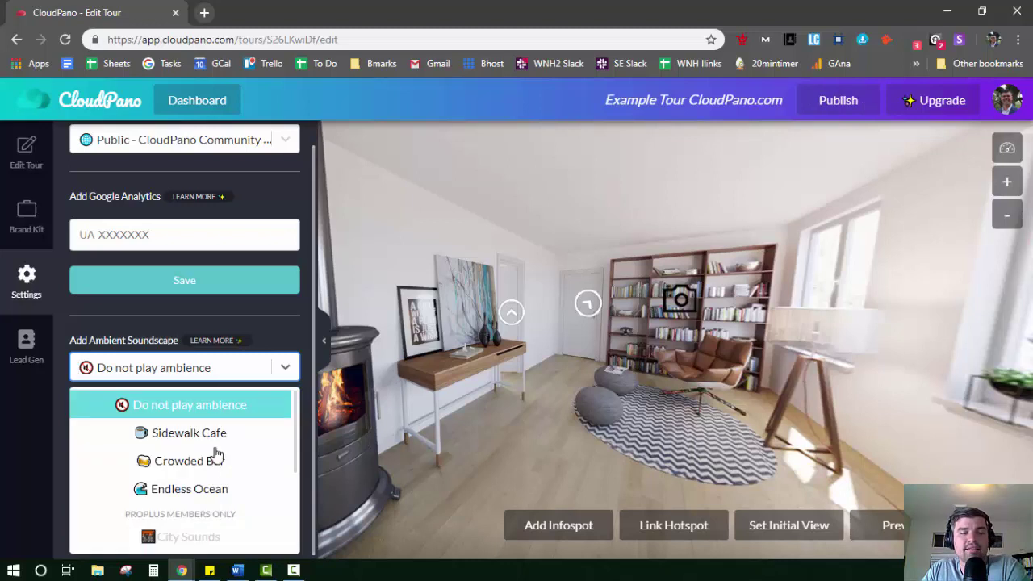
click(197, 407)
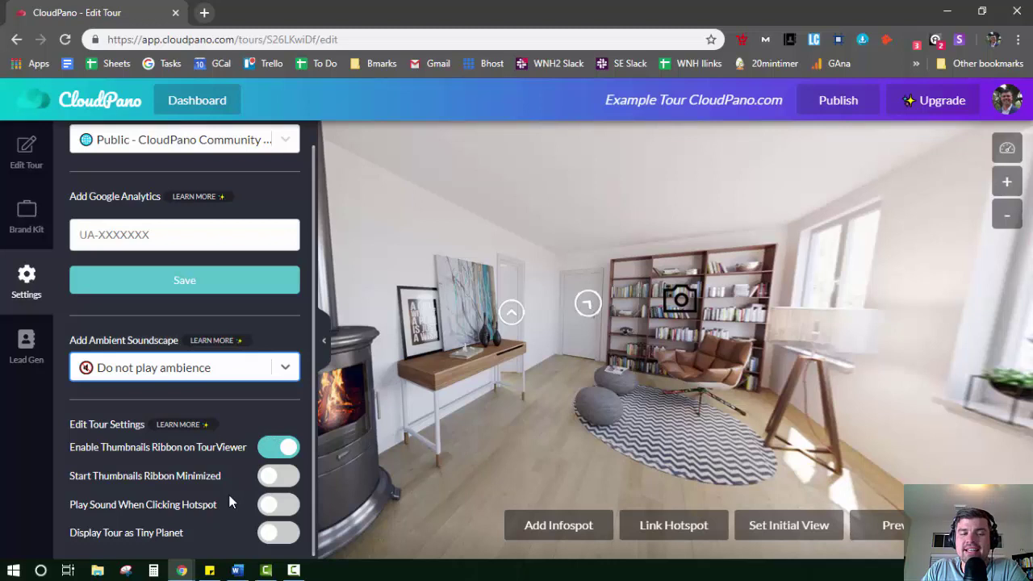
click(290, 506)
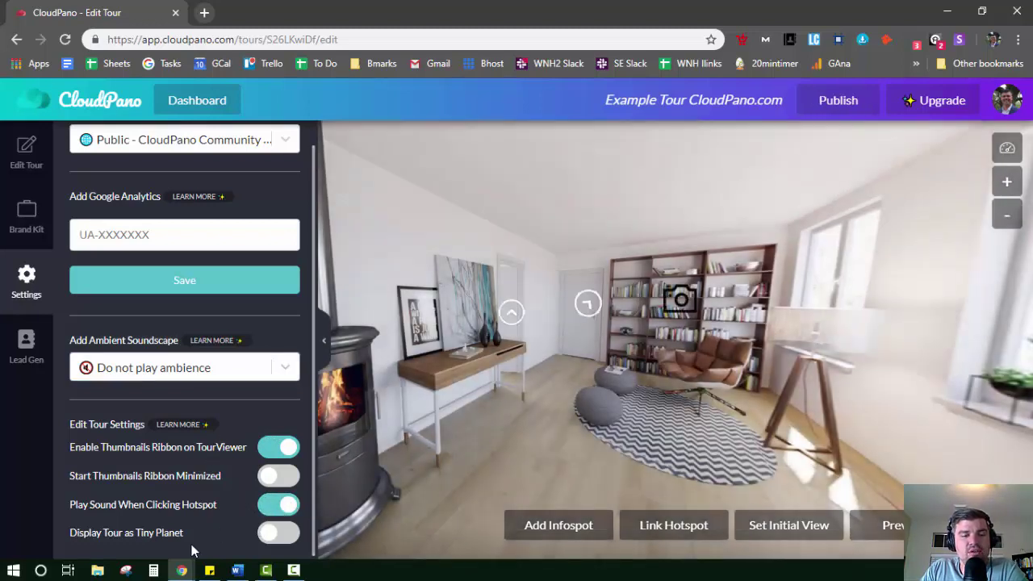
click(278, 534)
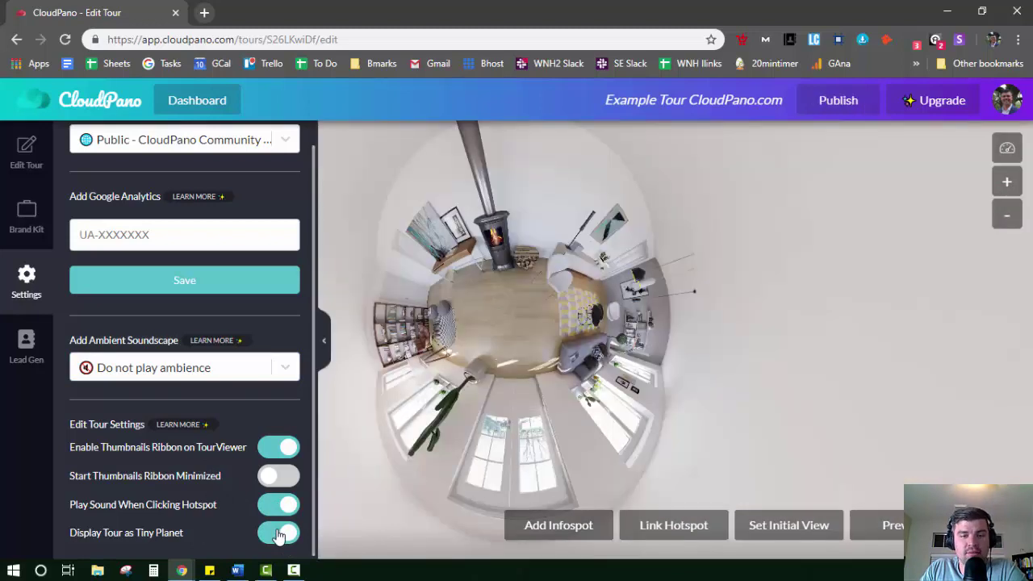
click(278, 534)
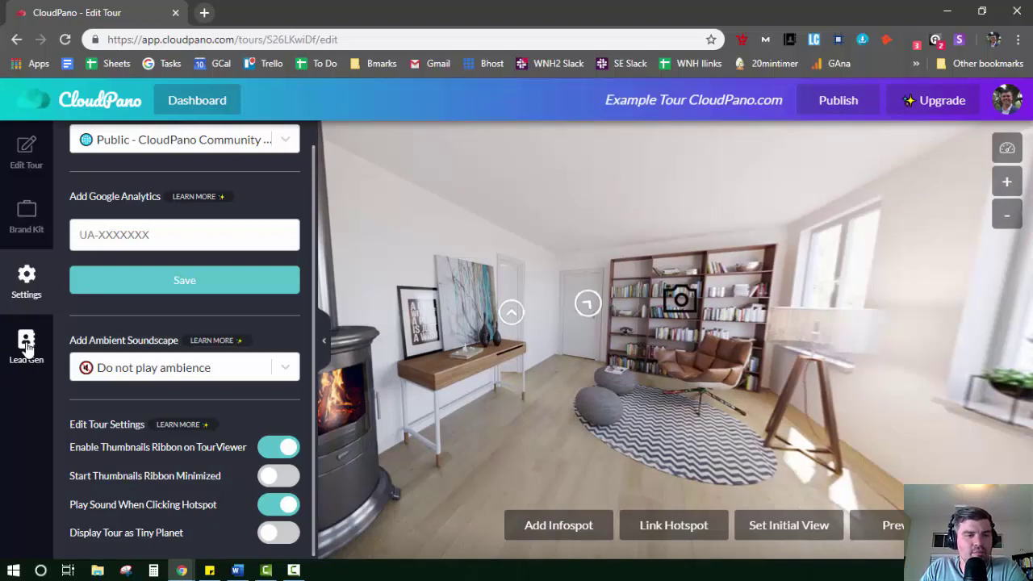
Turn on the lead capture form and close the Pro Plus upgrade offer.
click(26, 345)
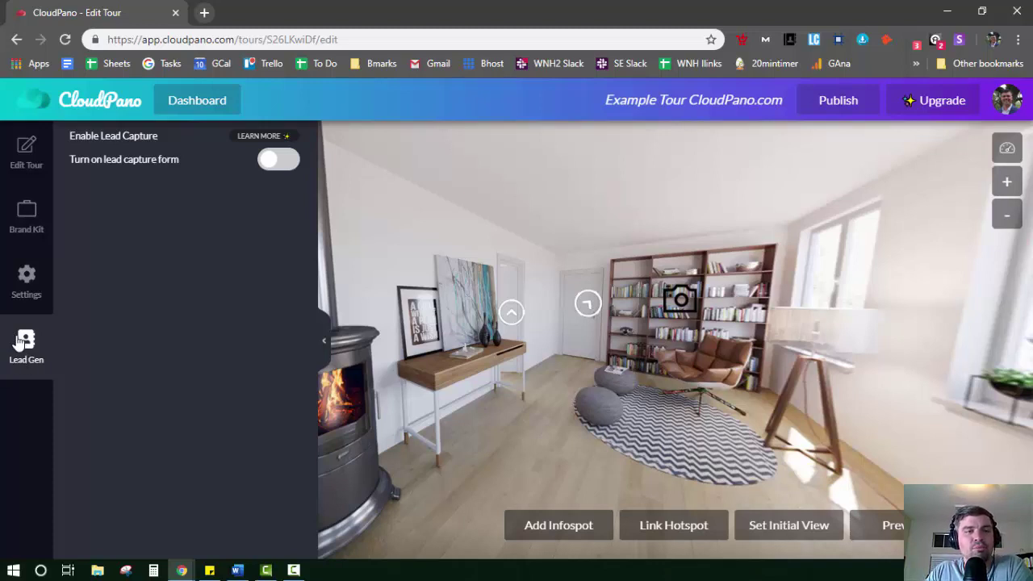
click(293, 163)
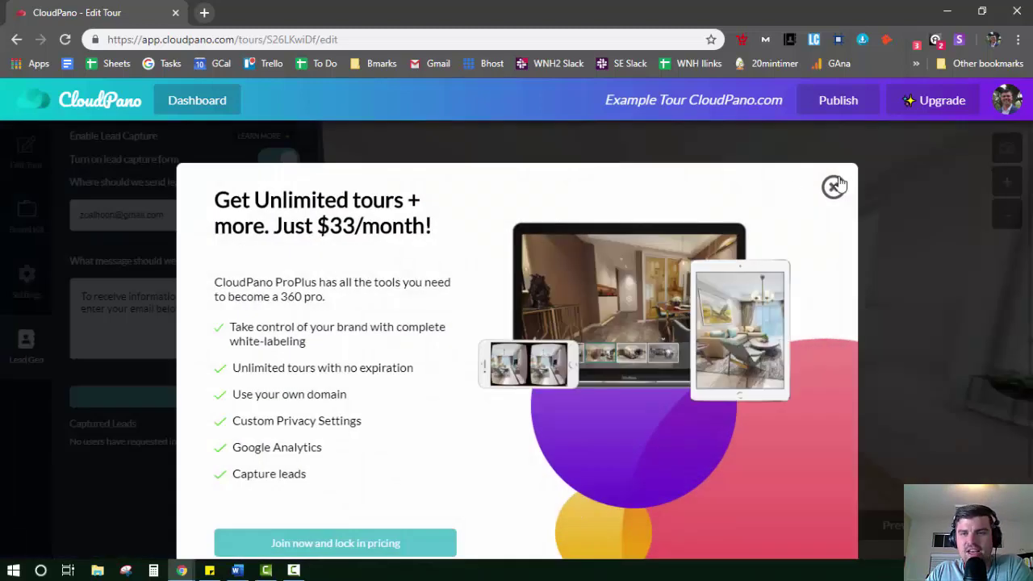
scroll(418, 387, down, 1)
scroll(680, 309, up, 1)
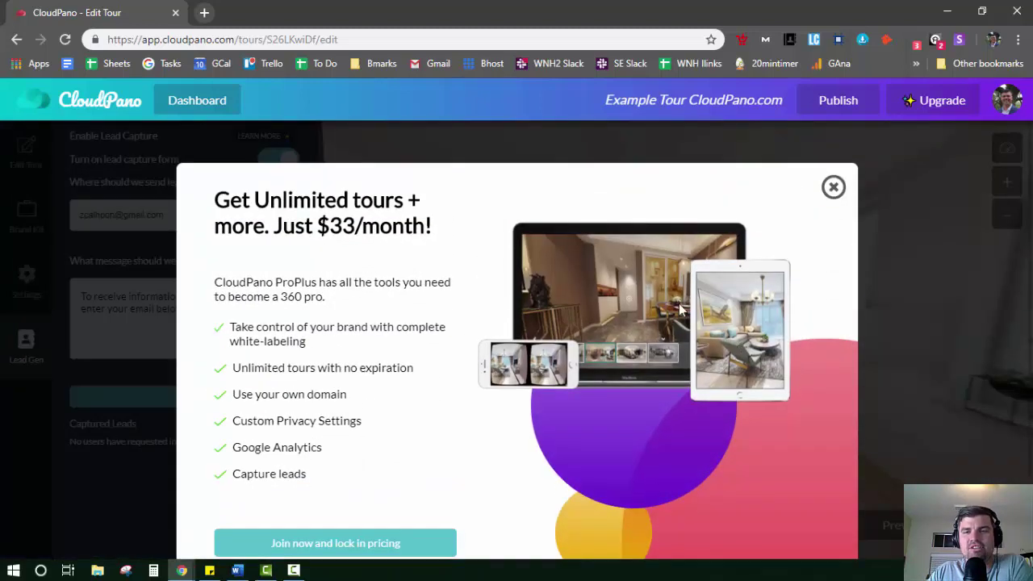
click(834, 187)
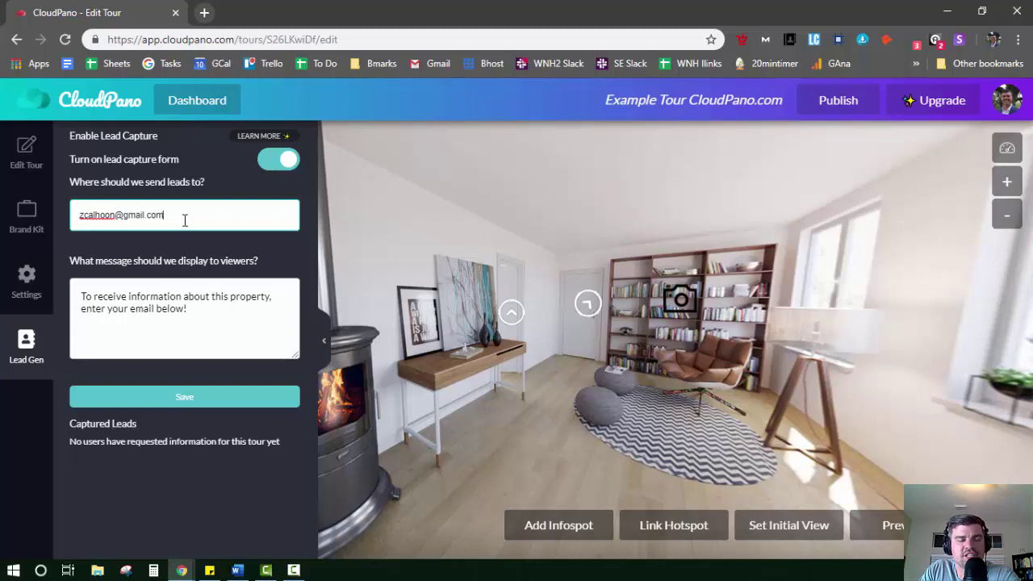
Save the lead capture settings with the viewer message, dismissing the upgrade offer again.
click(228, 309)
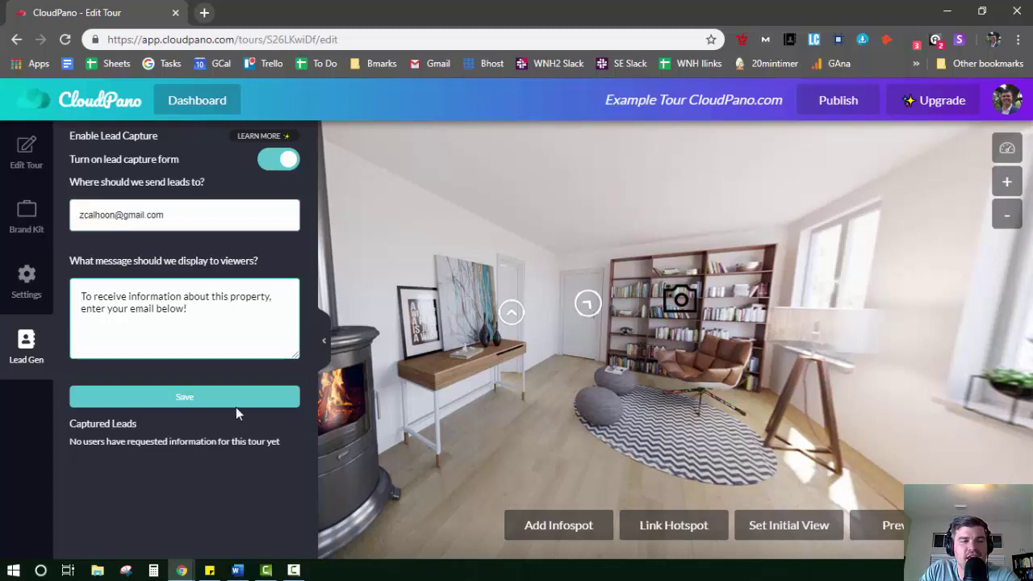
click(137, 399)
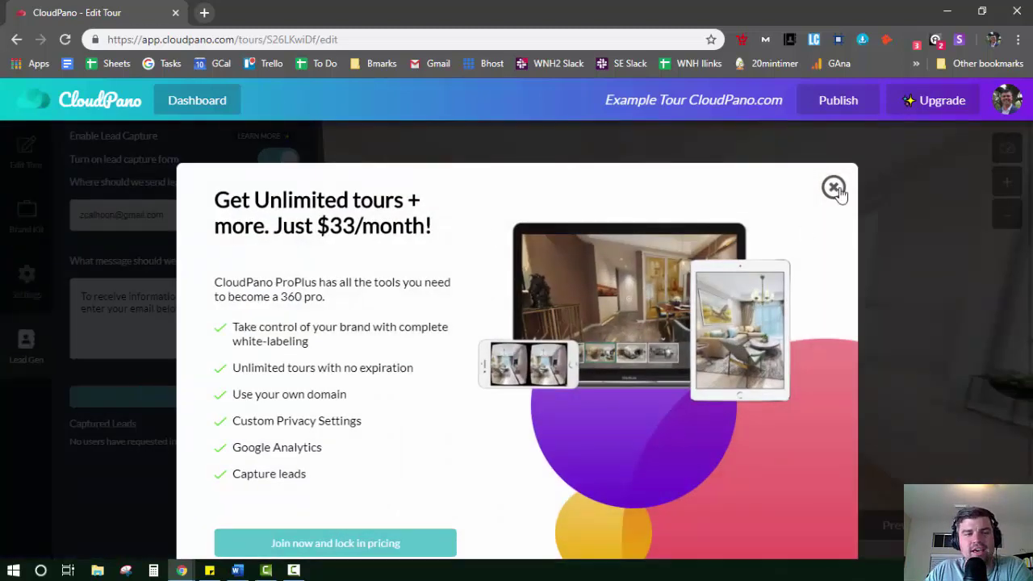
click(833, 188)
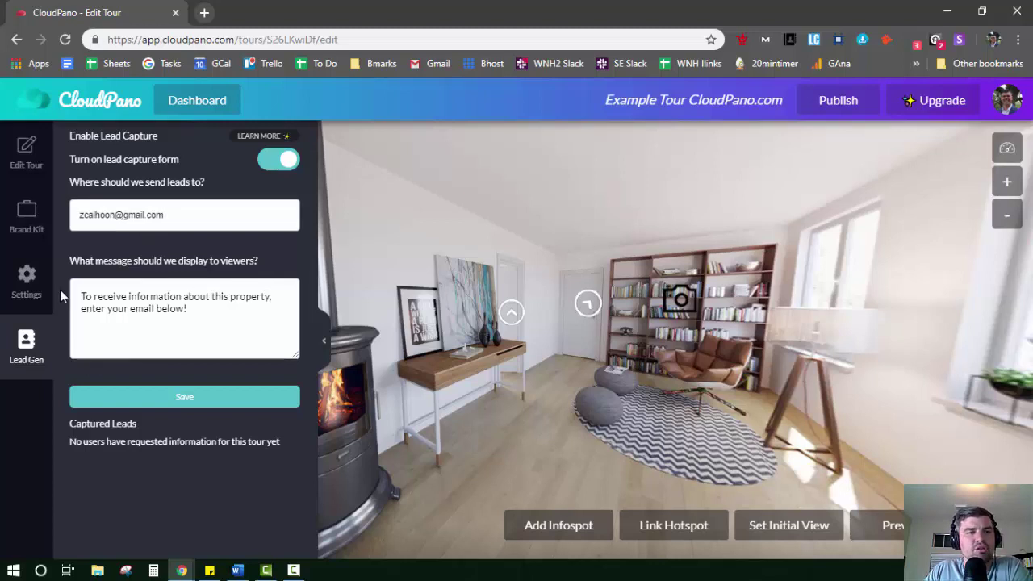
Publish the tour, pick Monthly in the locked-tour prompt, then close it without paying.
click(831, 106)
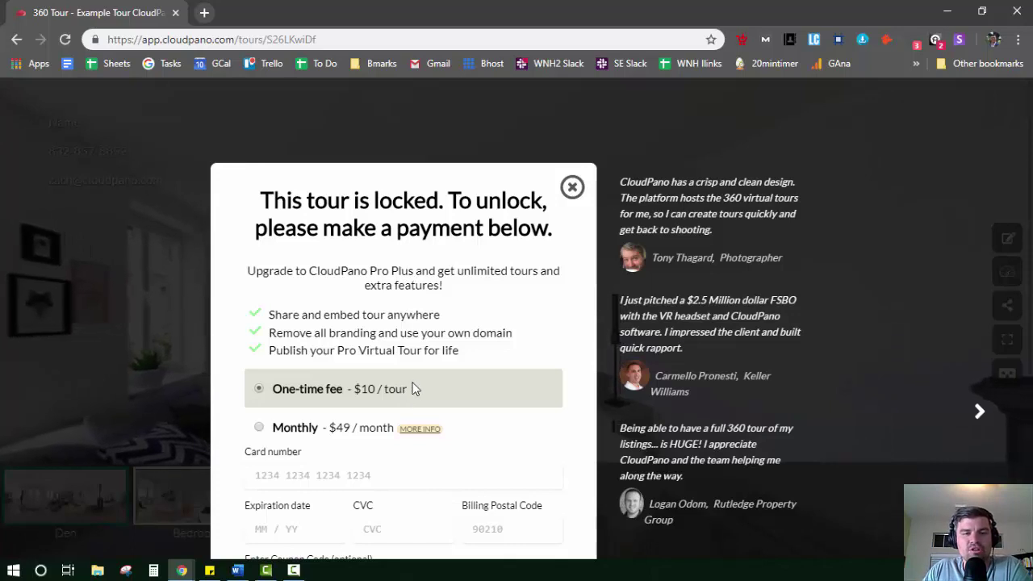
scroll(410, 323, down, 3)
scroll(411, 307, up, 3)
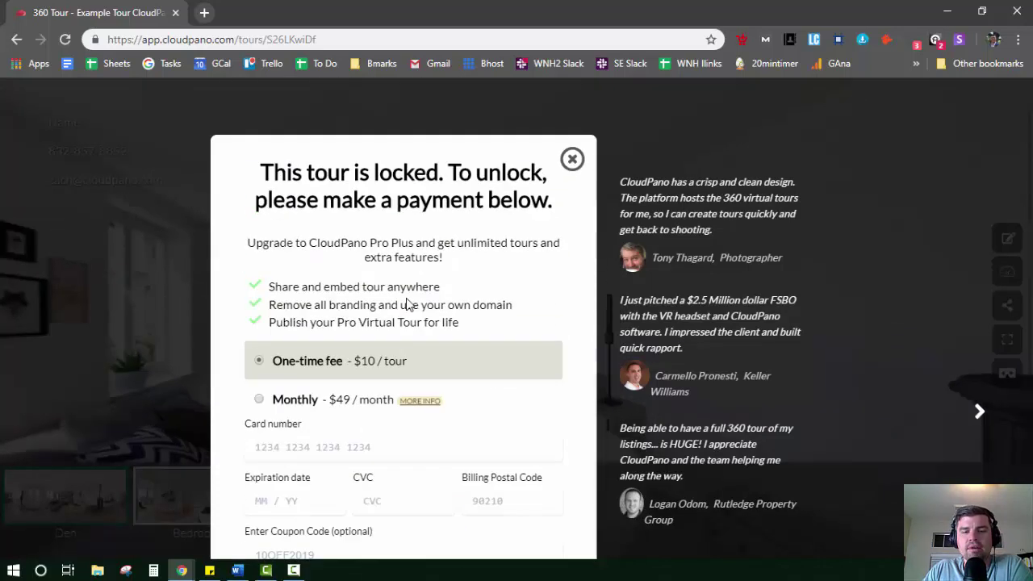
scroll(406, 302, down, 3)
scroll(428, 327, up, 3)
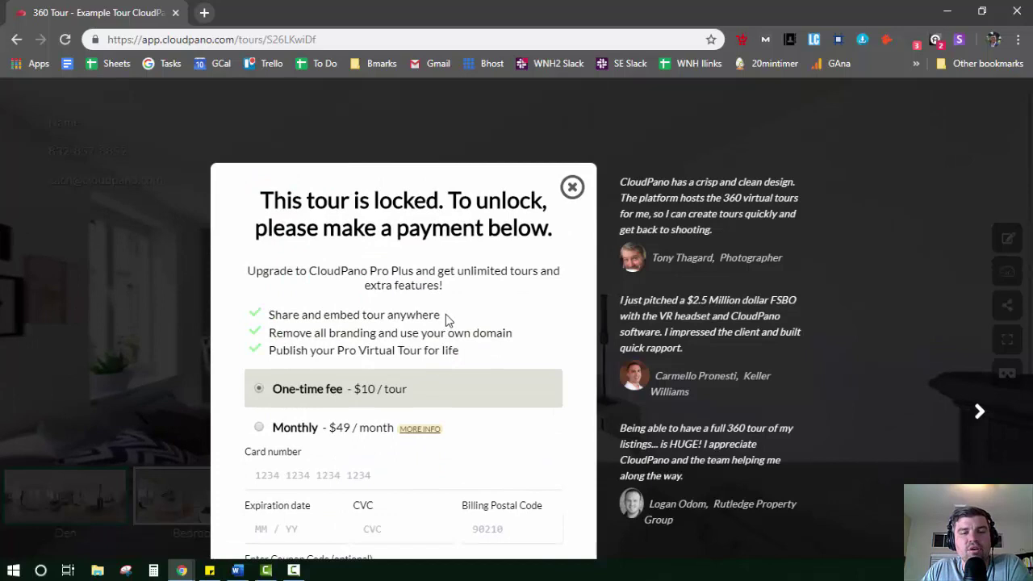
click(259, 429)
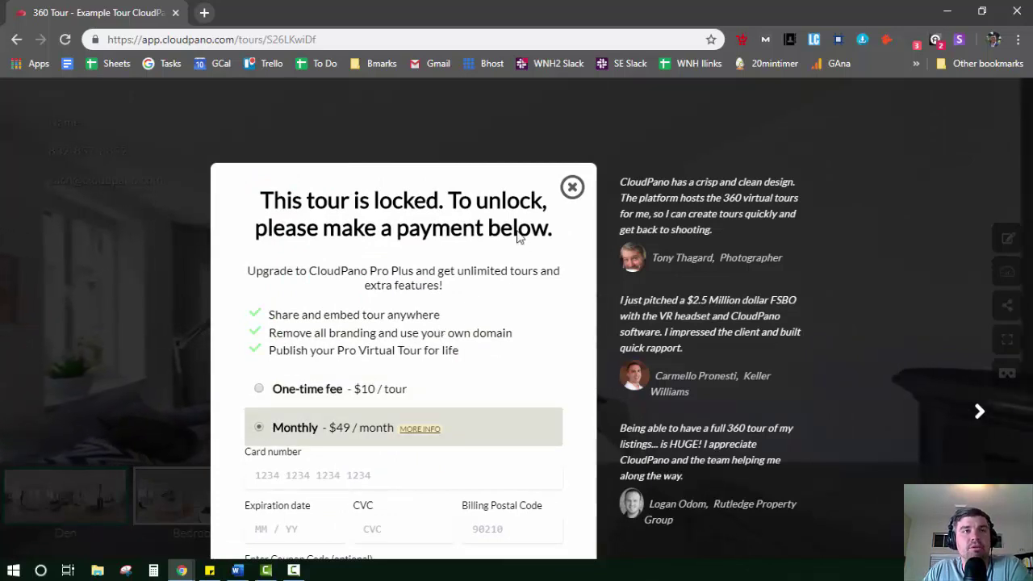
click(572, 186)
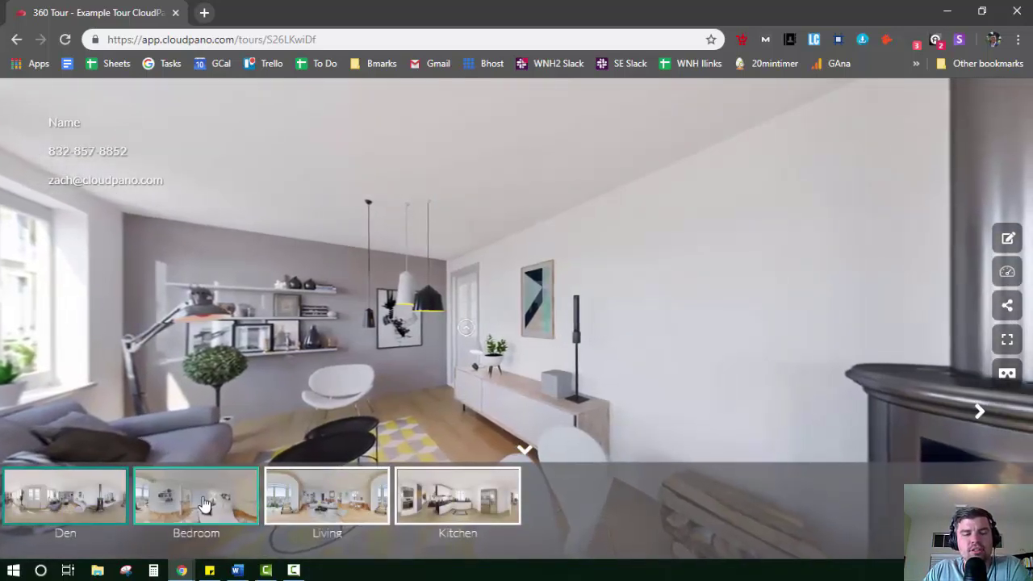
Jump through Living, Kitchen, Bedroom and Den, then via Bedroom back to Living.
click(384, 510)
click(457, 497)
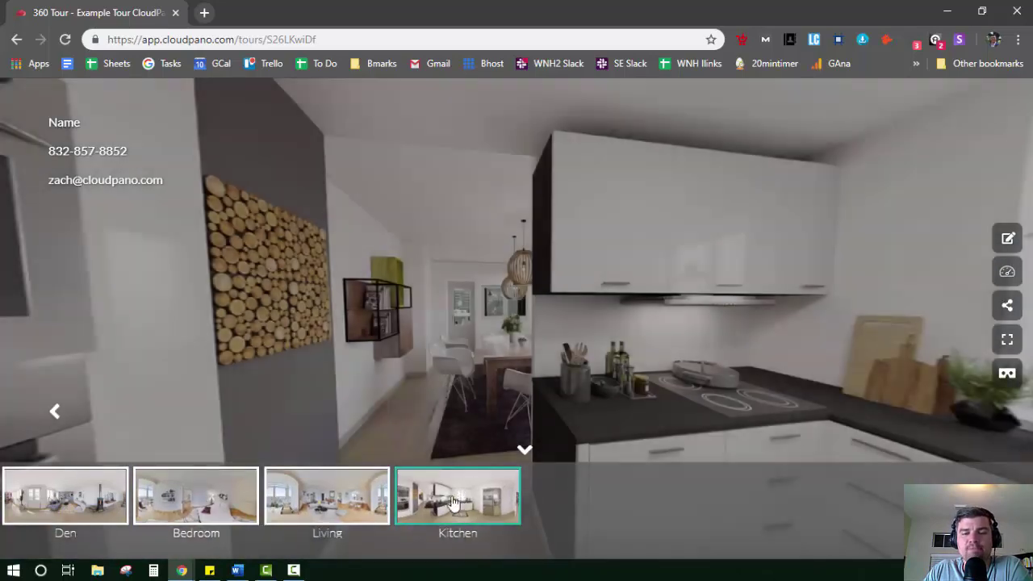
click(327, 504)
click(196, 496)
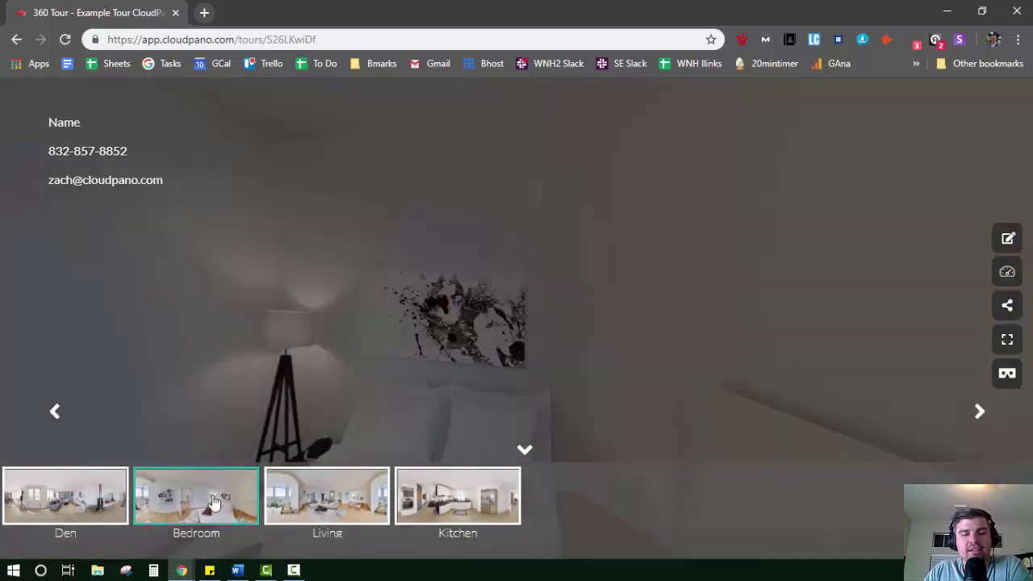
click(113, 485)
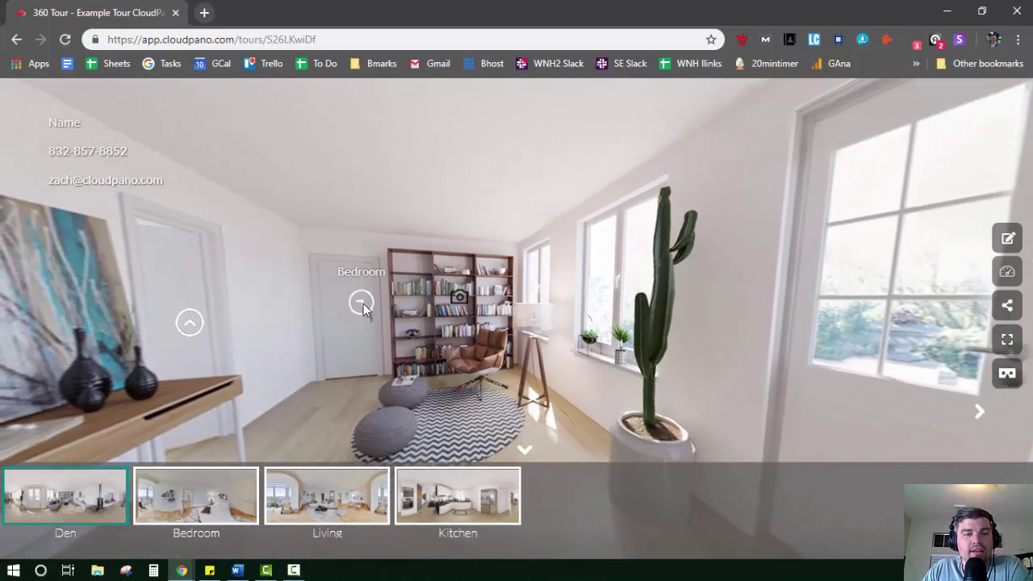
click(361, 305)
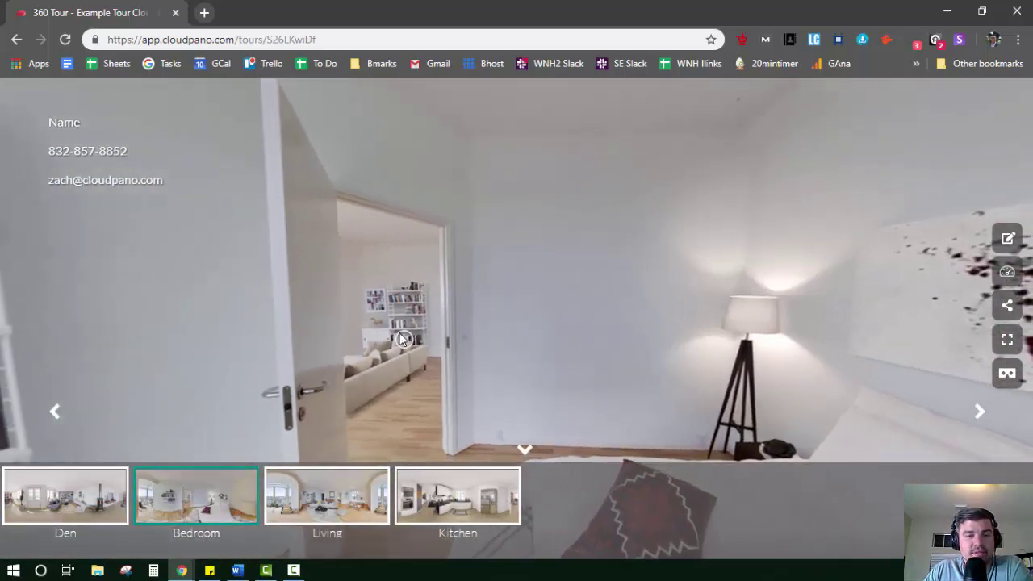
click(401, 342)
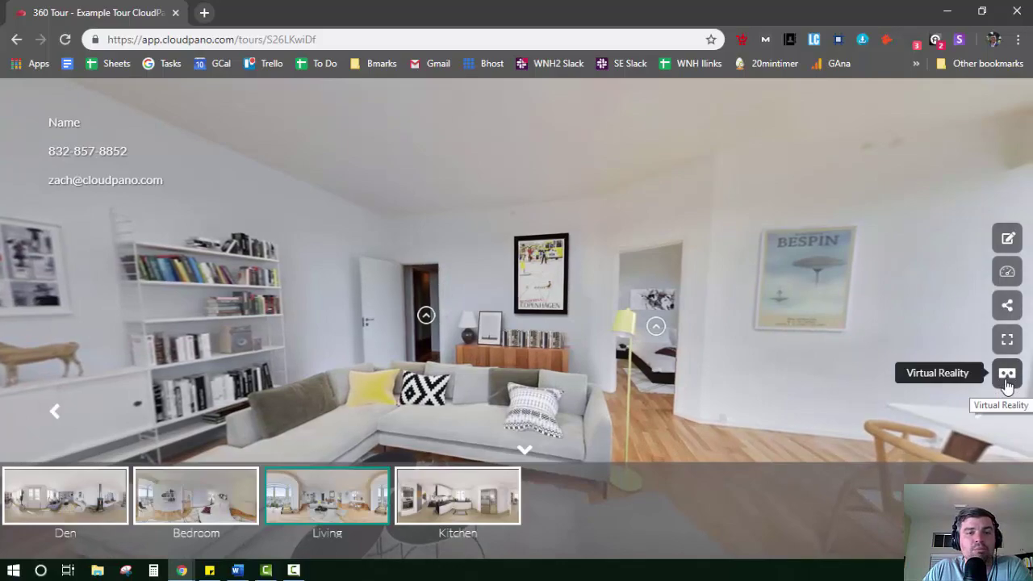
Preview the tour in split-screen VR, then exit VR and look around the Bedroom panorama.
click(1006, 374)
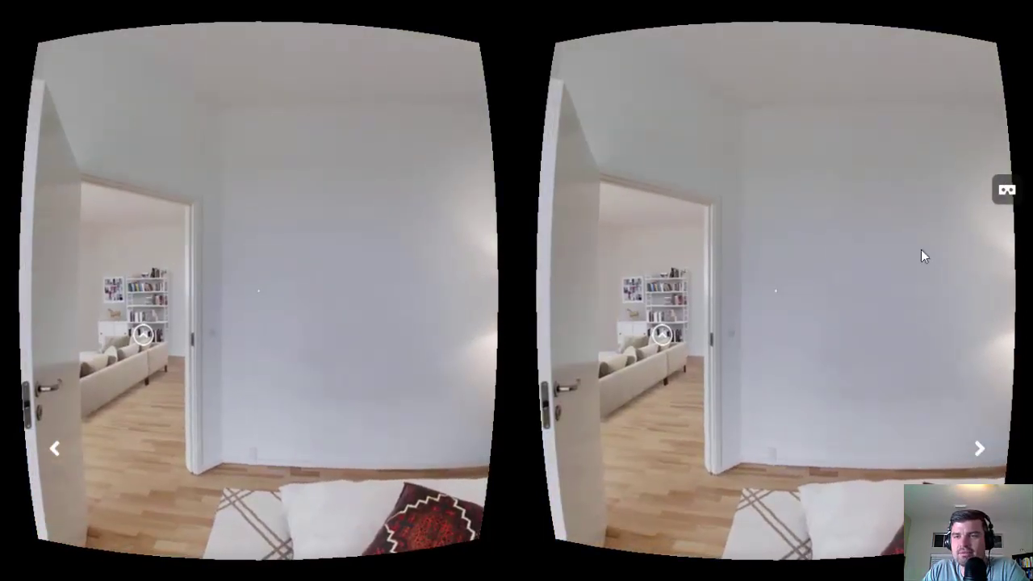
click(1004, 192)
drag(793, 213, 699, 191)
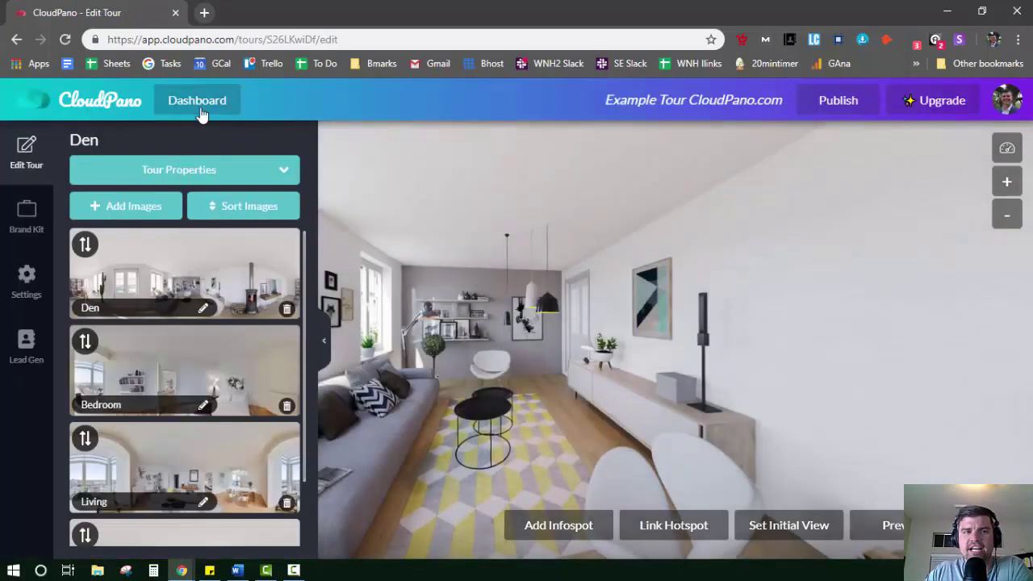
Go to the tours dashboard and scroll through the grid of tours.
click(190, 101)
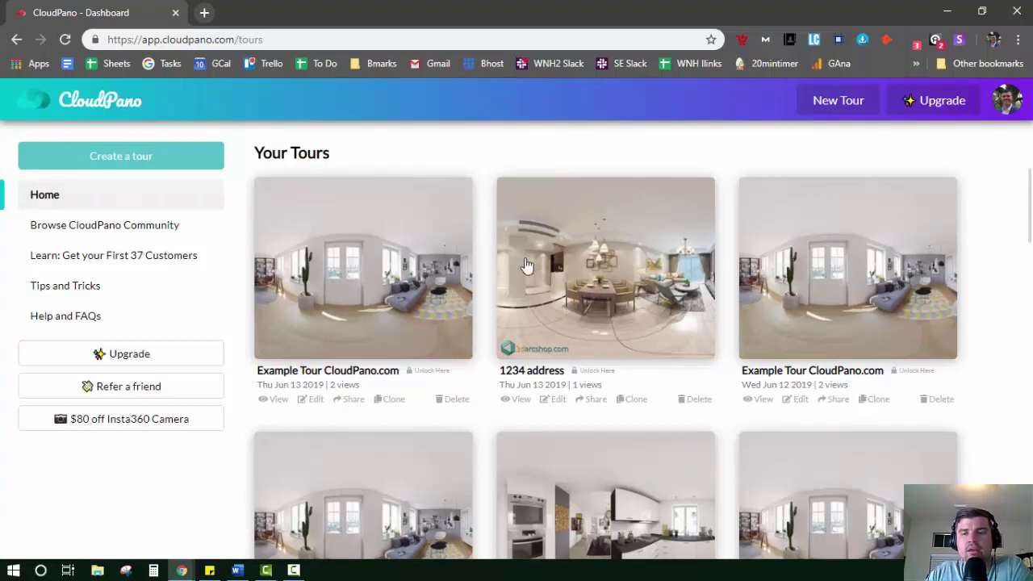
scroll(525, 265, down, 2)
scroll(524, 260, down, 2)
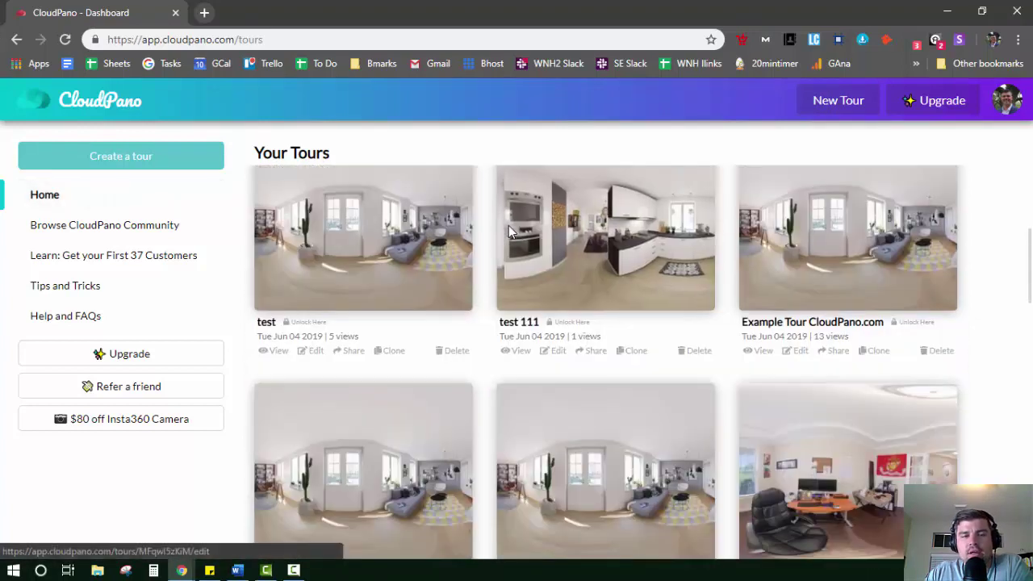
scroll(509, 232, up, 2)
scroll(496, 231, up, 2)
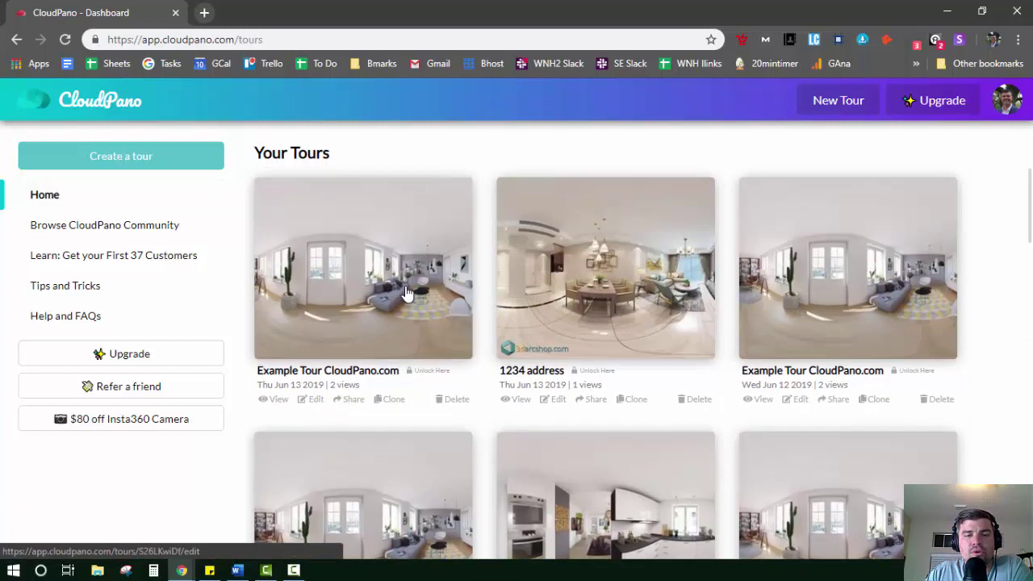
Try unlocking the Example Tour CloudPano.com tour, dismiss the payment prompt, and open the account menu.
click(428, 372)
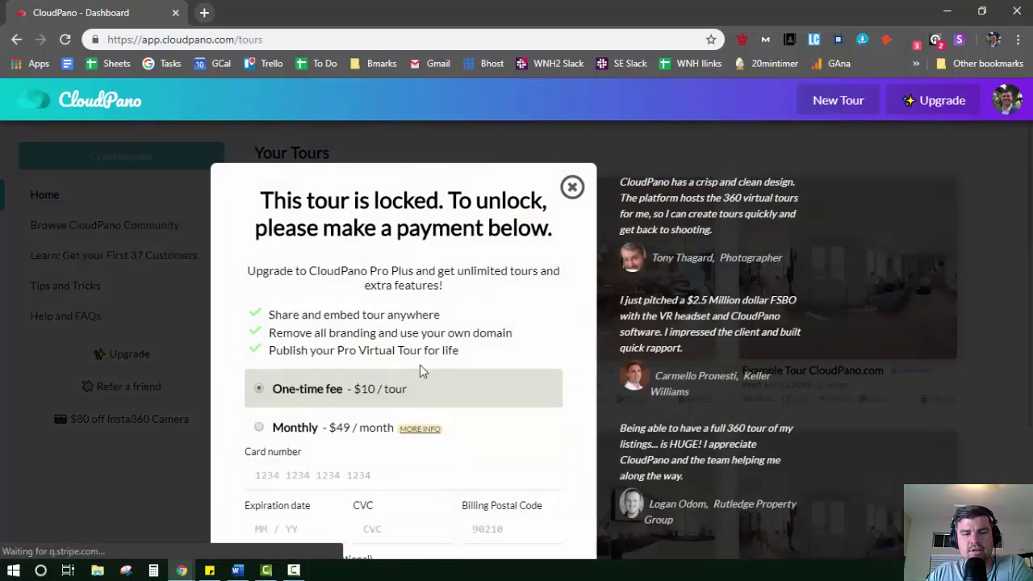
click(571, 188)
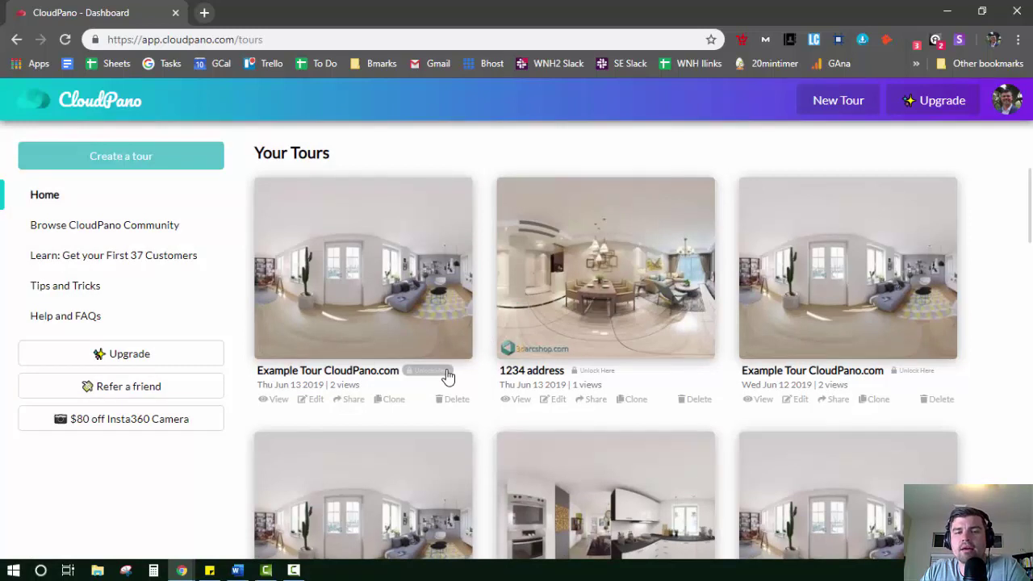
scroll(448, 376, down, 2)
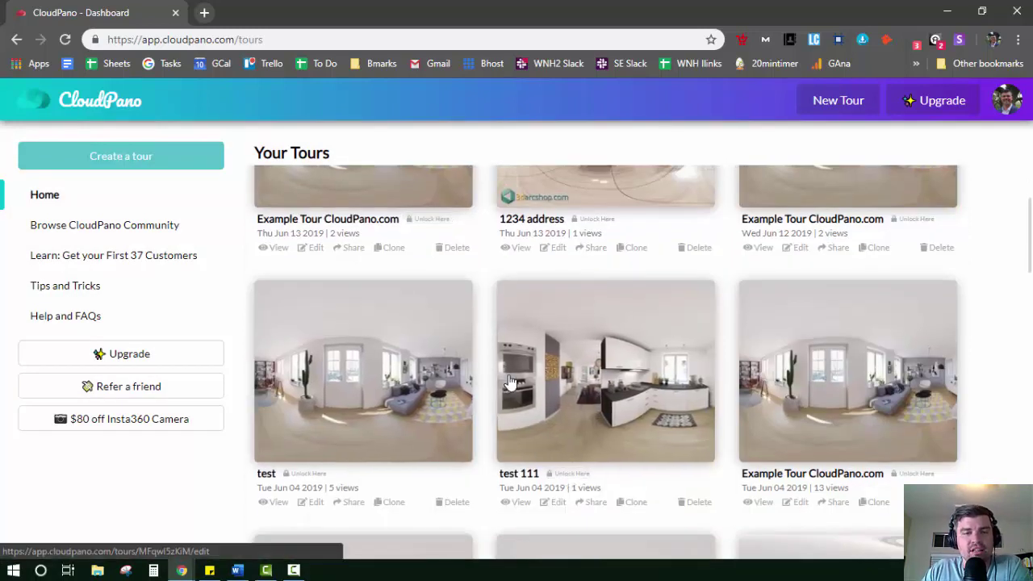
scroll(510, 375, up, 2)
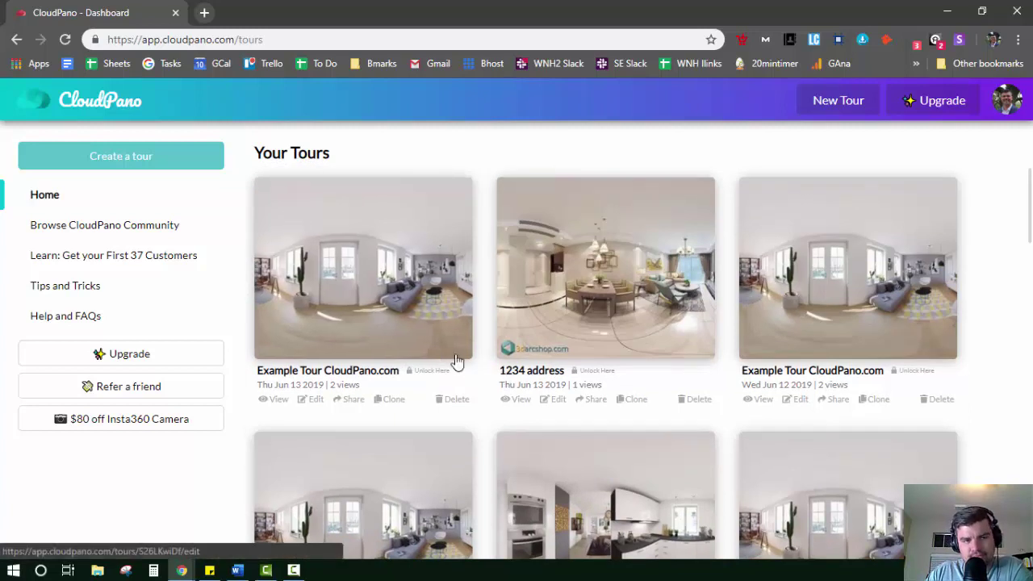
click(1006, 108)
Switch to the Pro Plus account's tours dashboard and edit 'title of cloned tour'.
click(911, 286)
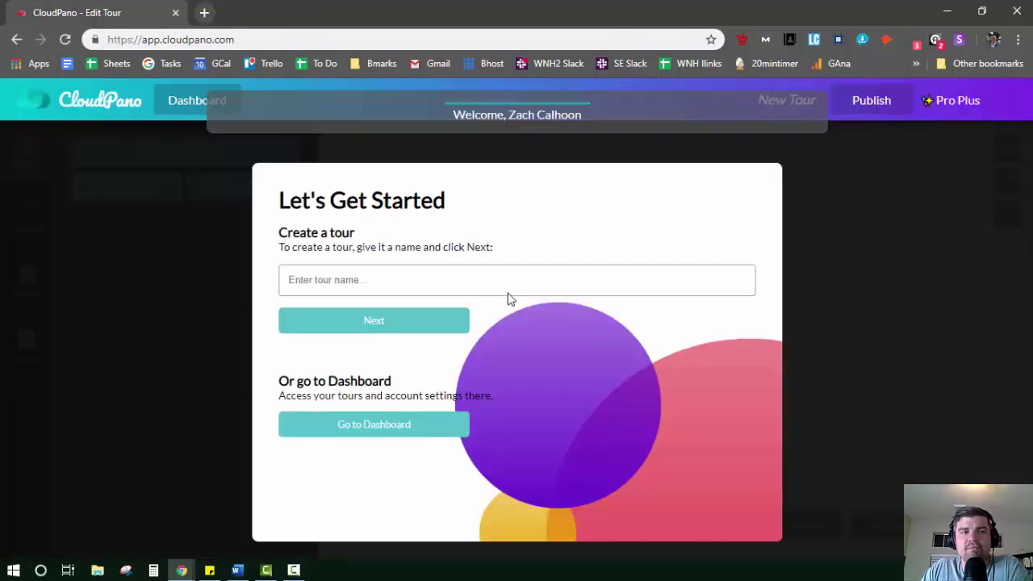
click(405, 425)
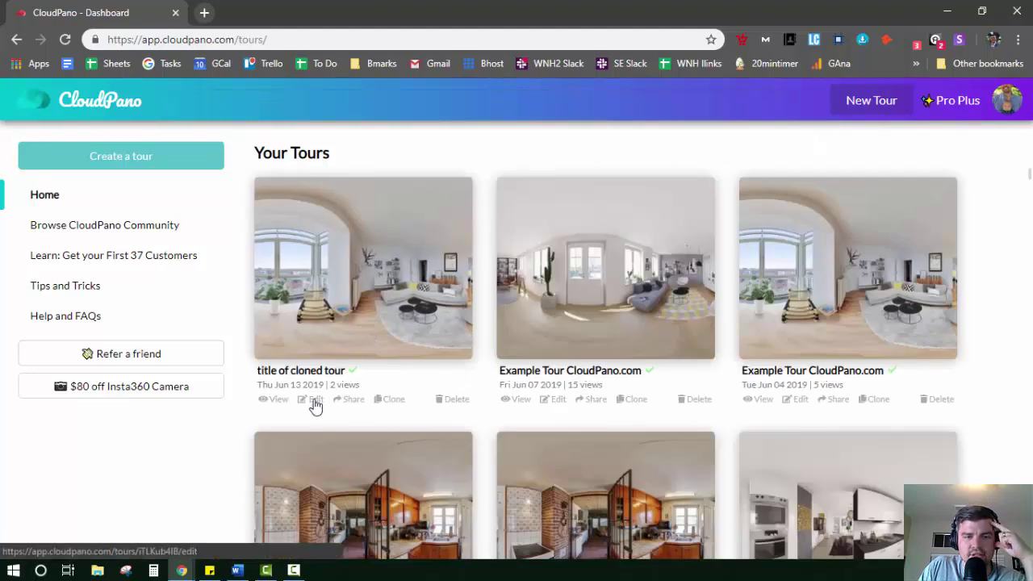
click(311, 400)
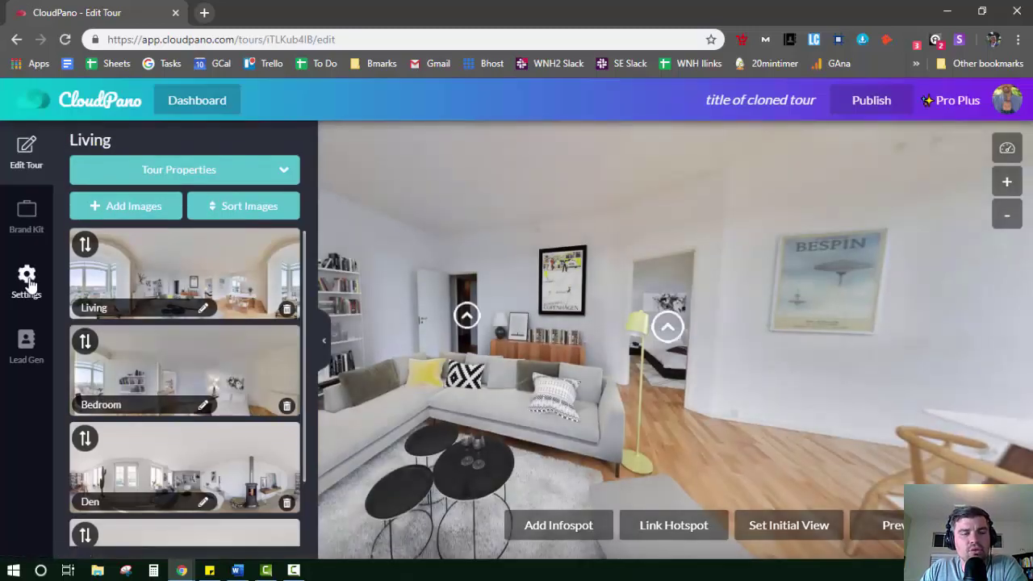
Turn on the lead capture form with its property-information message, save it, and publish the tour.
click(26, 279)
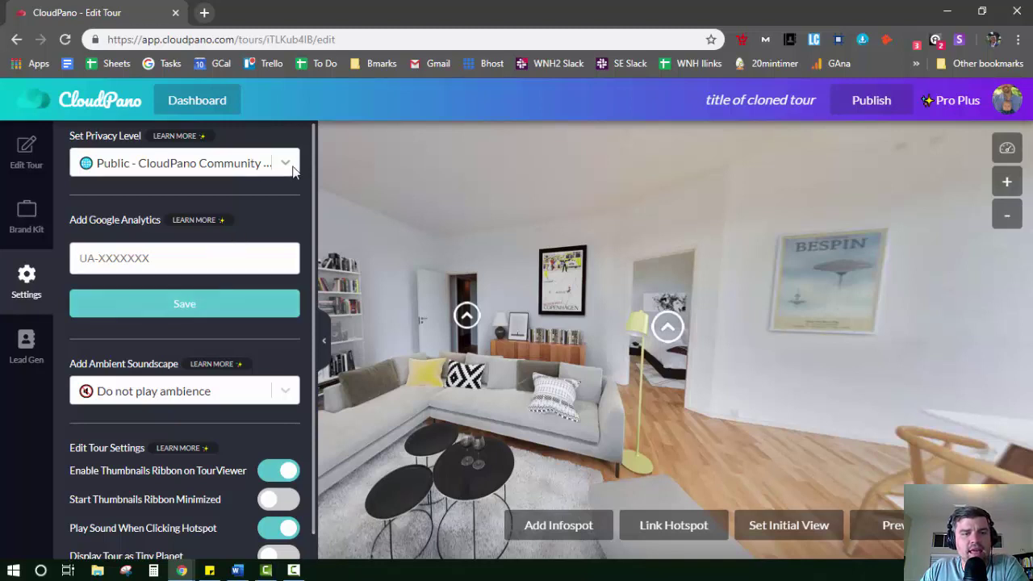
click(28, 337)
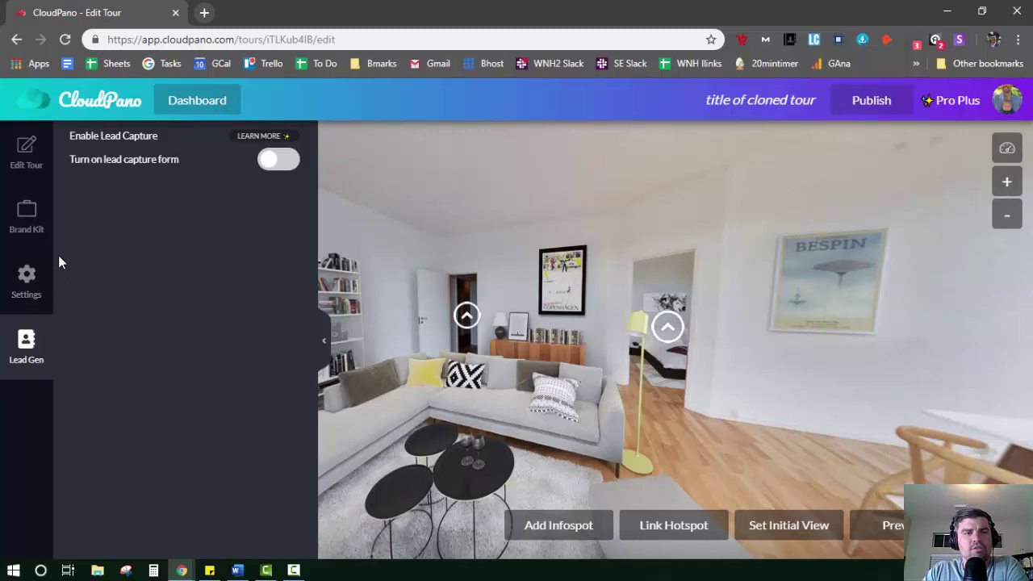
click(278, 166)
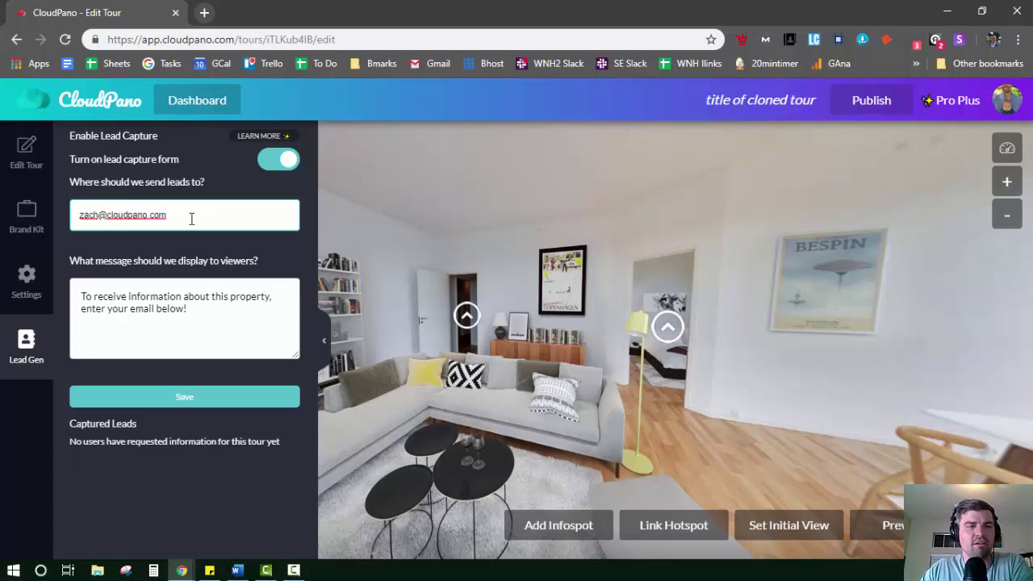
click(195, 305)
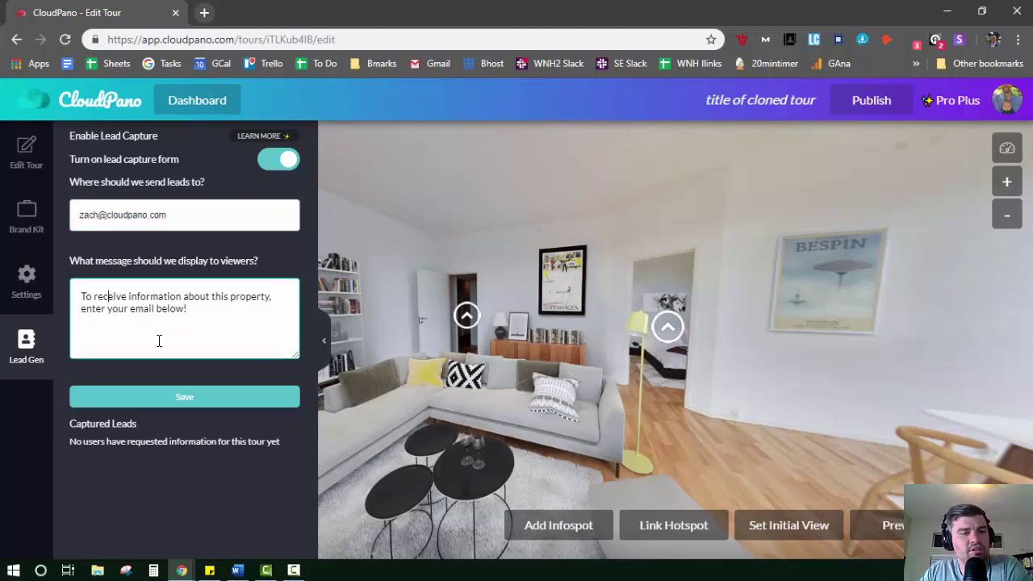
click(171, 400)
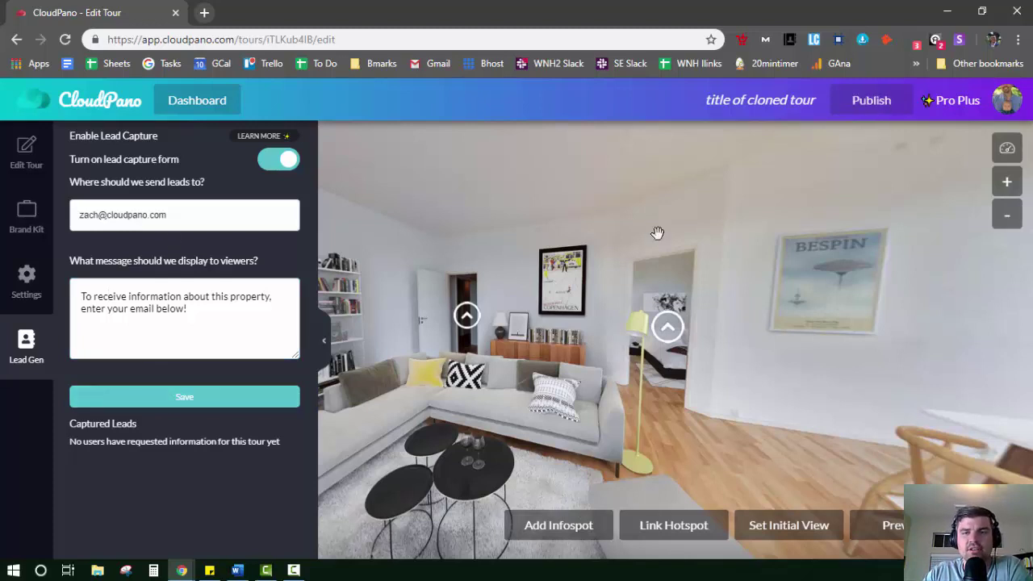
click(888, 113)
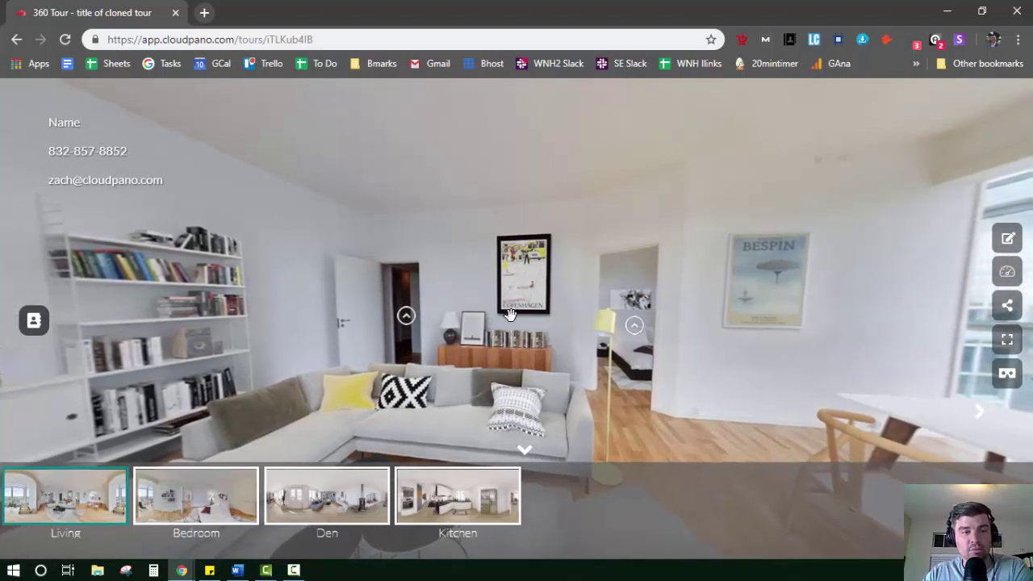
Walk through the doorway hotspot into the Bedroom, look around, then return to the Living scene.
click(628, 323)
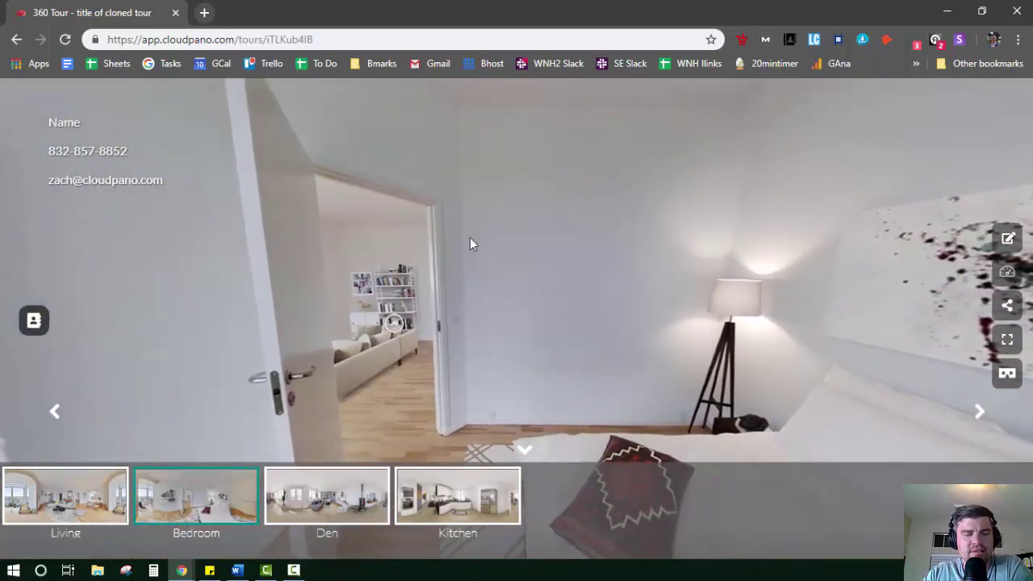
drag(470, 242, 578, 357)
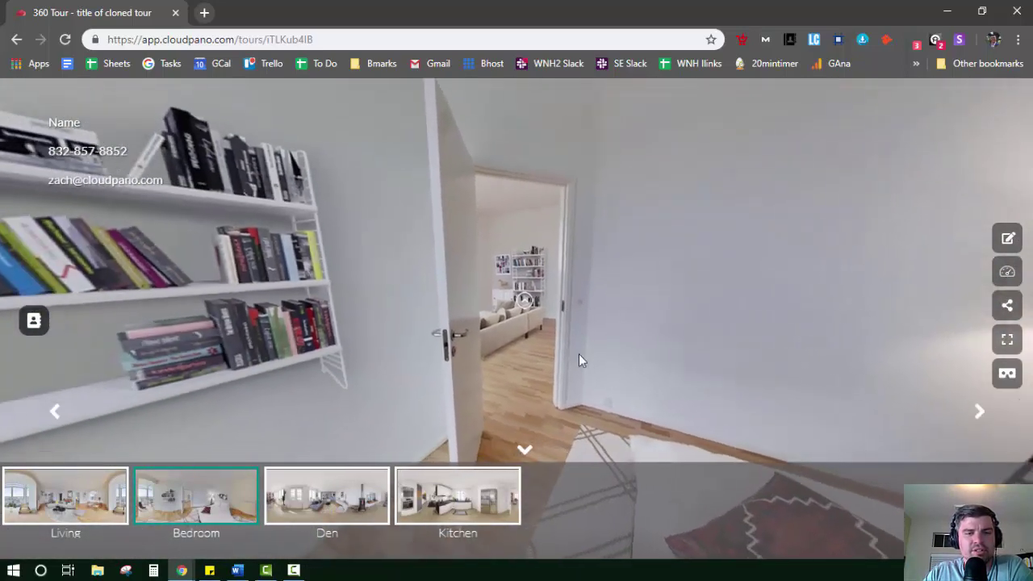
click(526, 297)
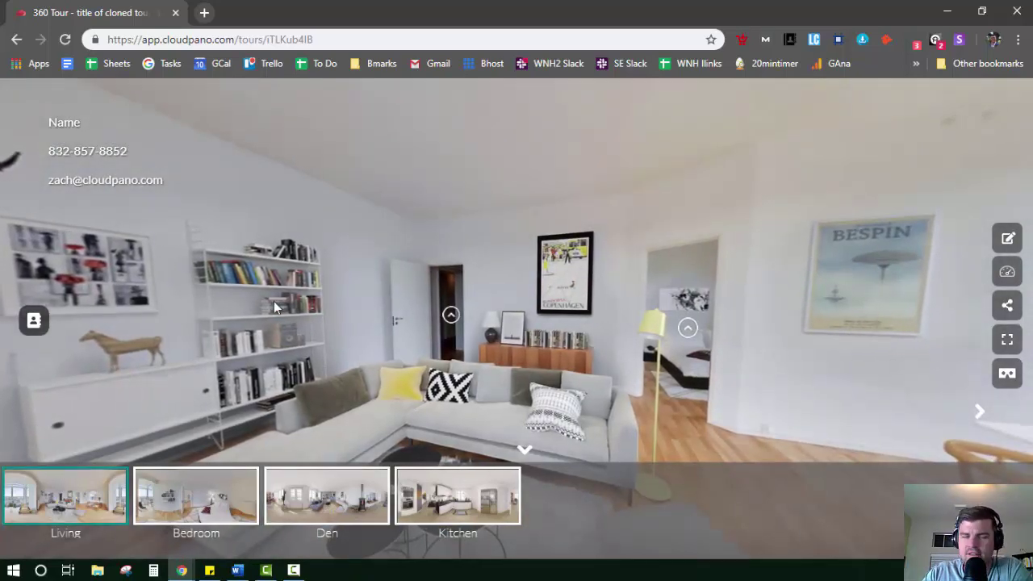
Submit a test lead with name and email via Request Information, then look around the Living room.
click(29, 329)
text(Zach)
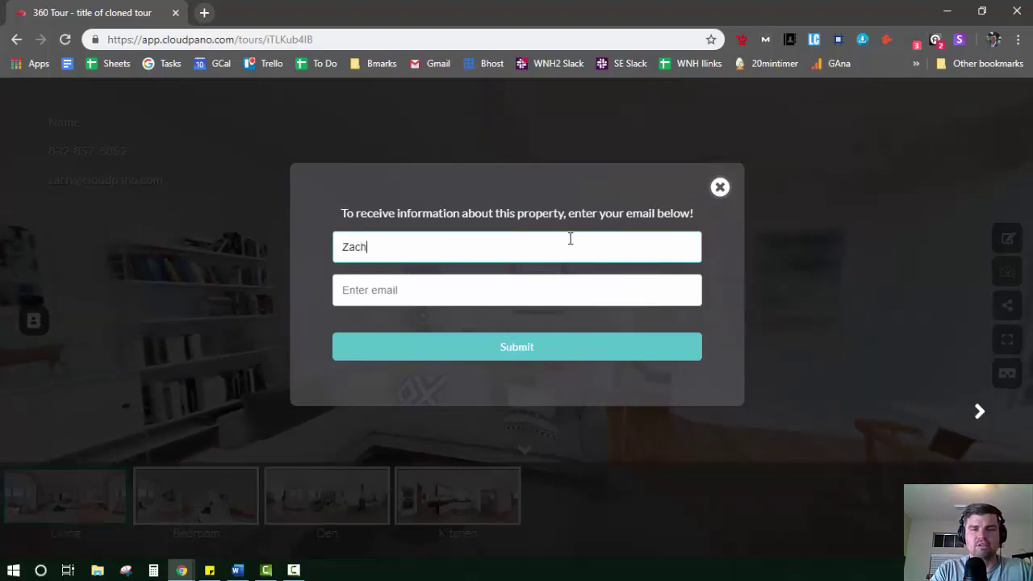
key(Tab)
text(z)
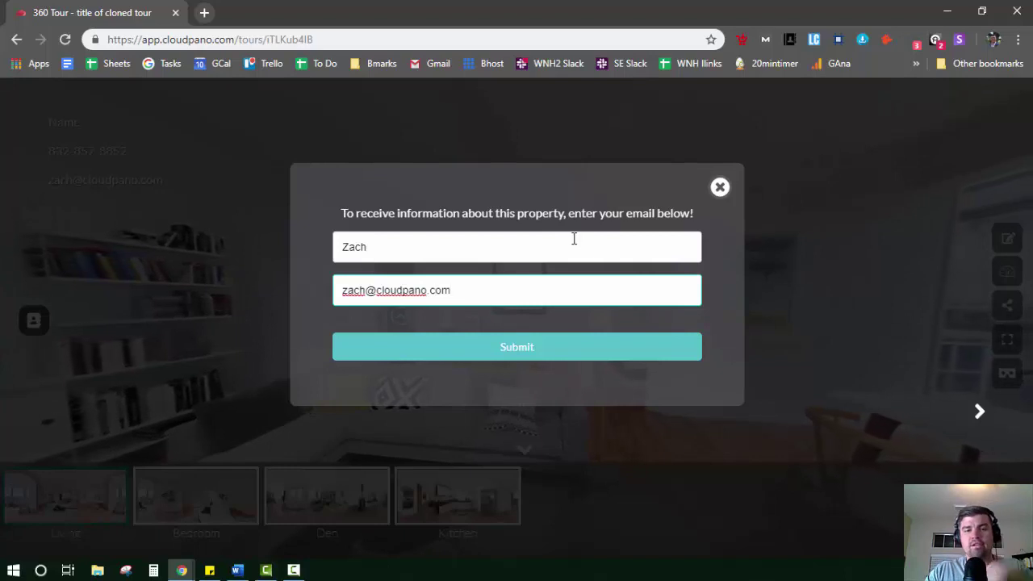
click(526, 352)
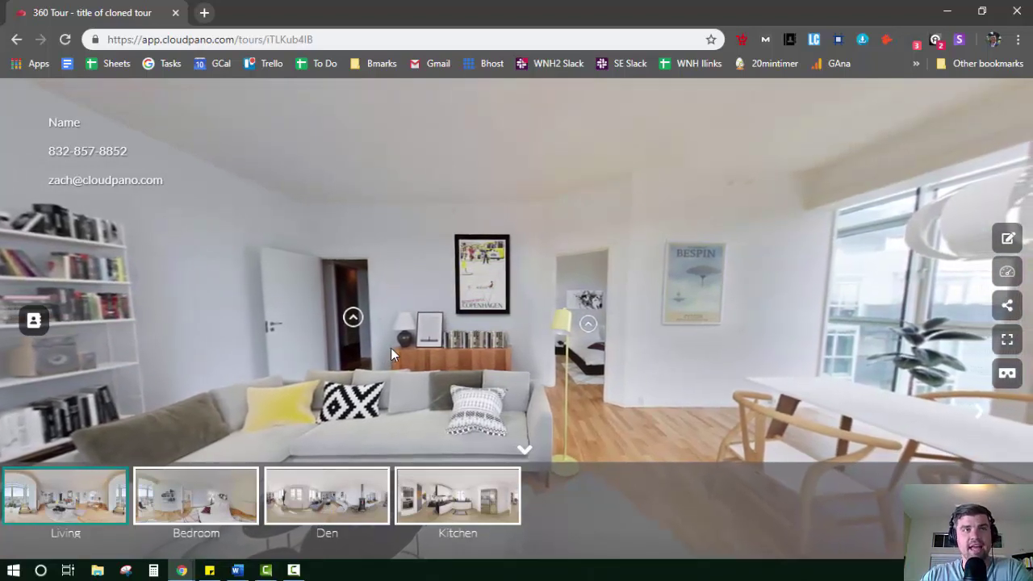
drag(379, 354, 492, 291)
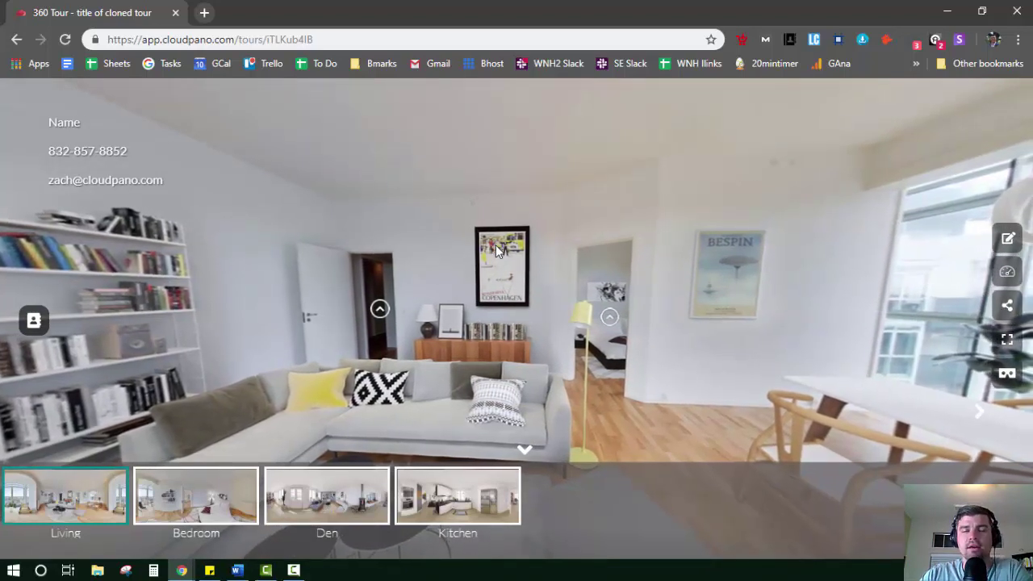
drag(418, 235, 493, 235)
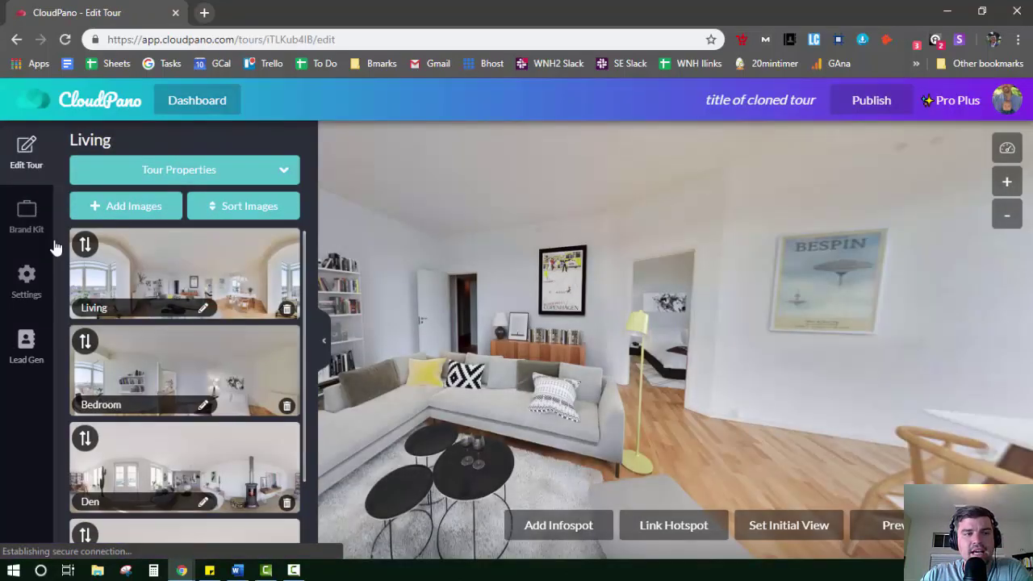
Check the test lead under Captured Leads, toggle lead capture off and back on, and save.
click(26, 361)
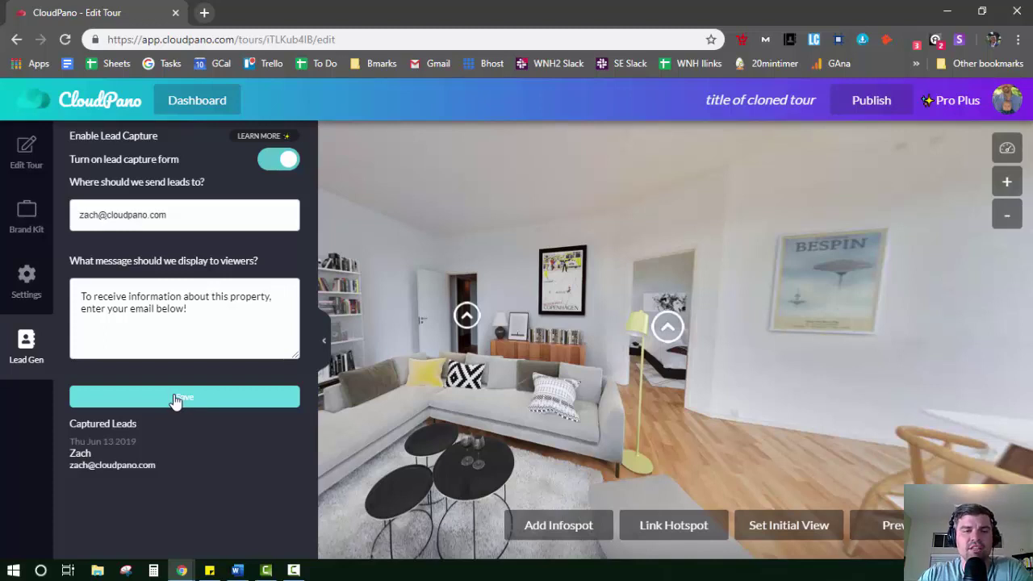
click(174, 397)
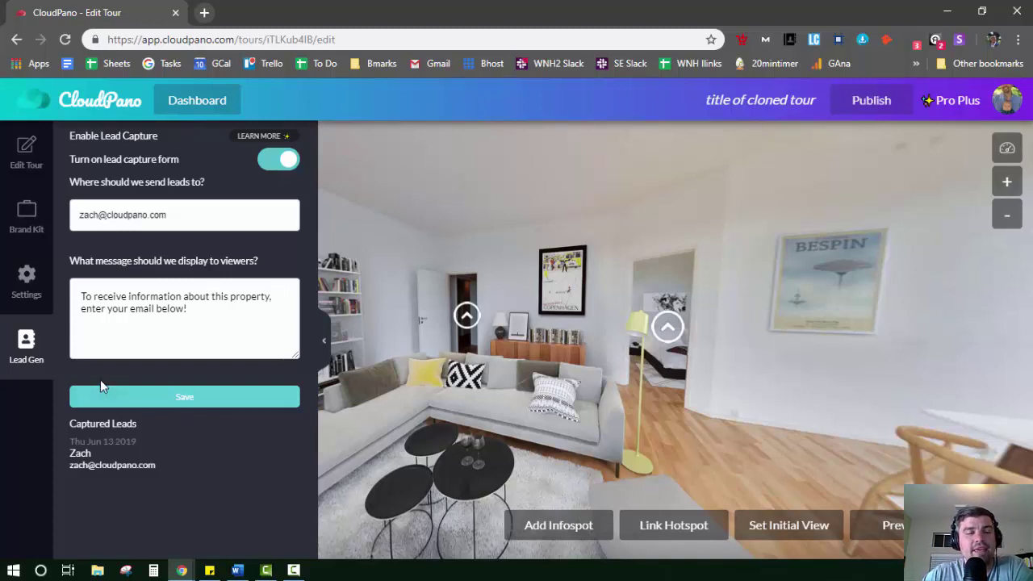
click(283, 163)
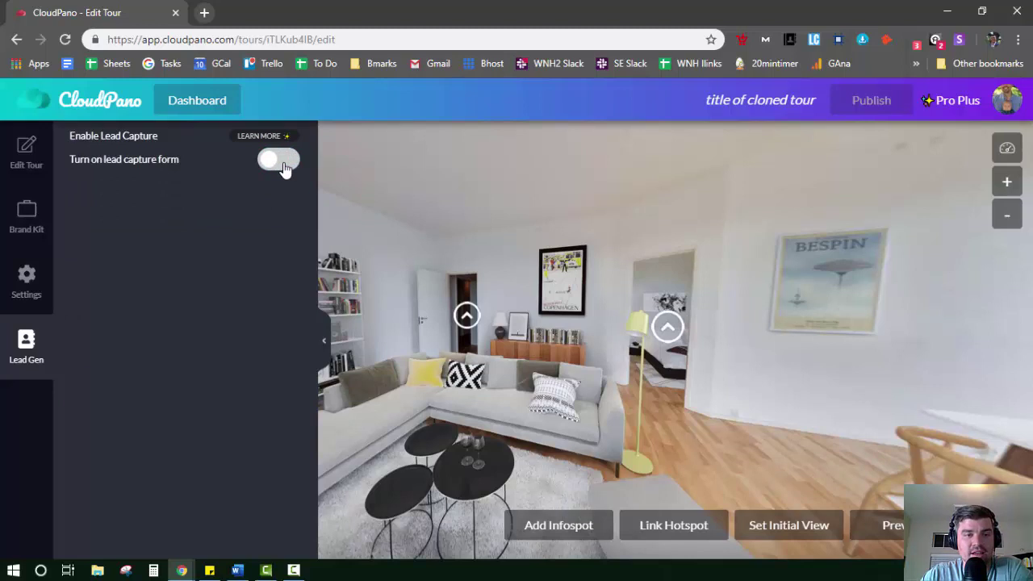
click(283, 163)
click(184, 398)
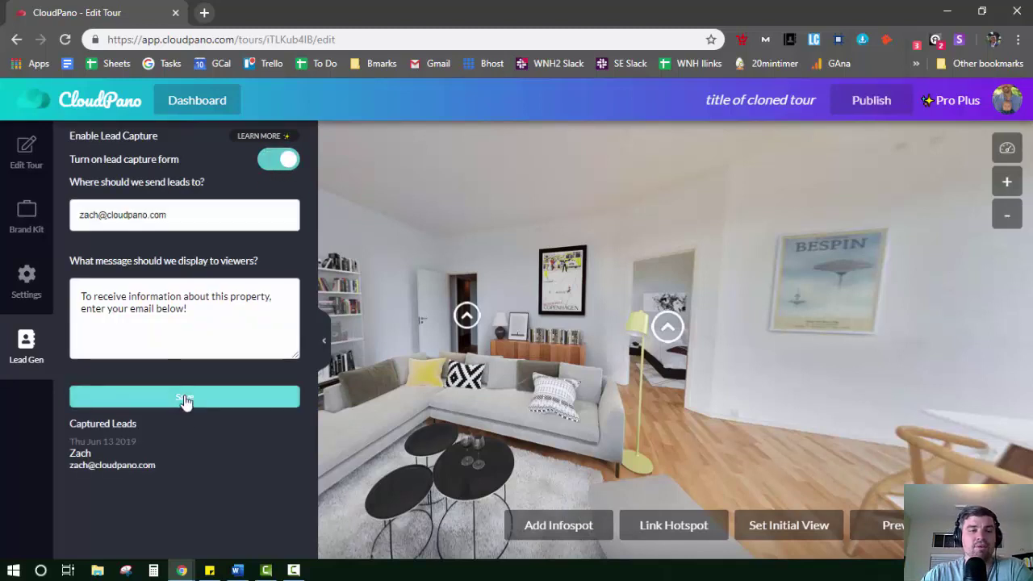
Scroll through the tour's privacy, analytics and viewer settings, then open the Brand Kit options.
click(29, 284)
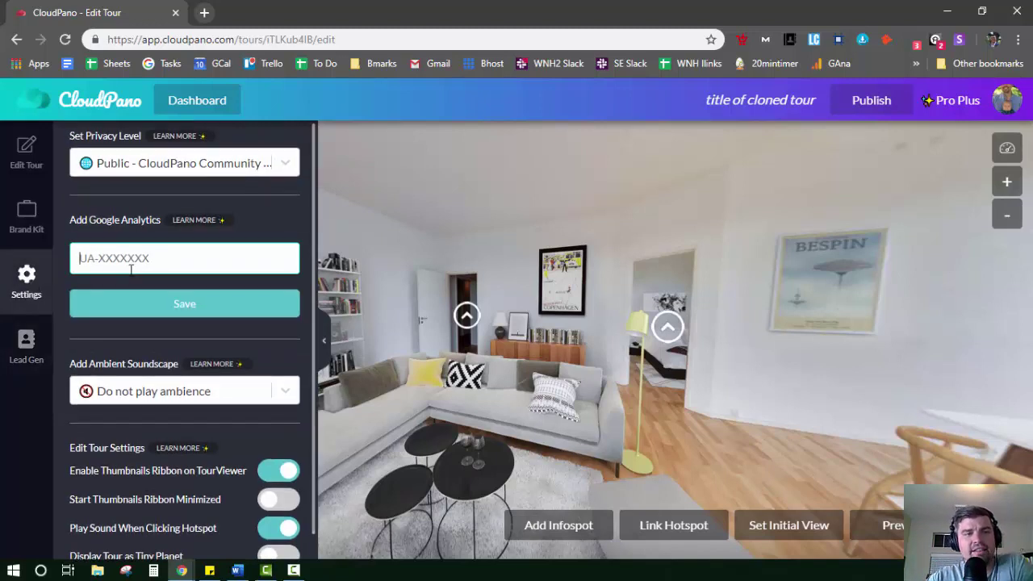
scroll(130, 275, down, 1)
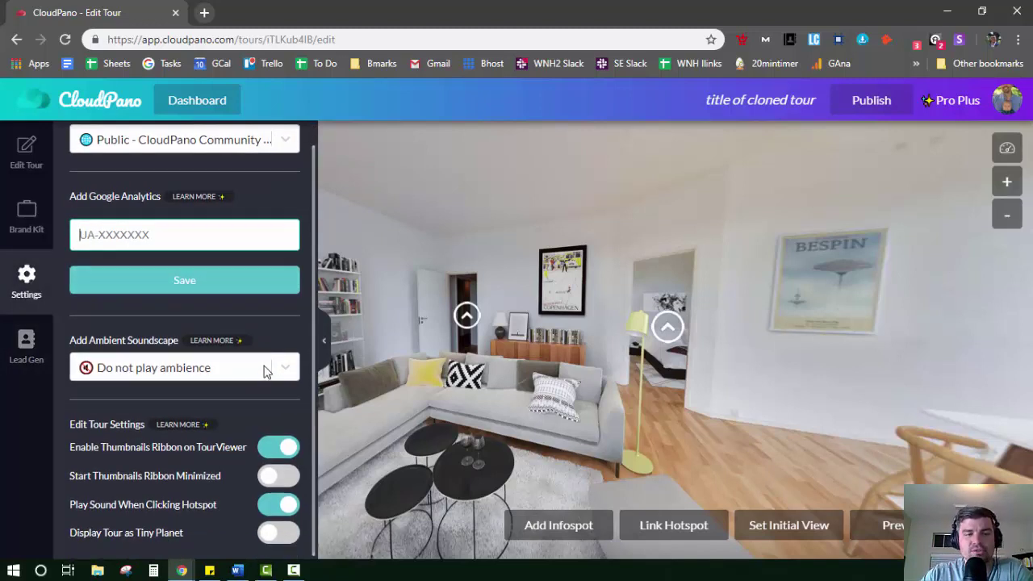
click(22, 150)
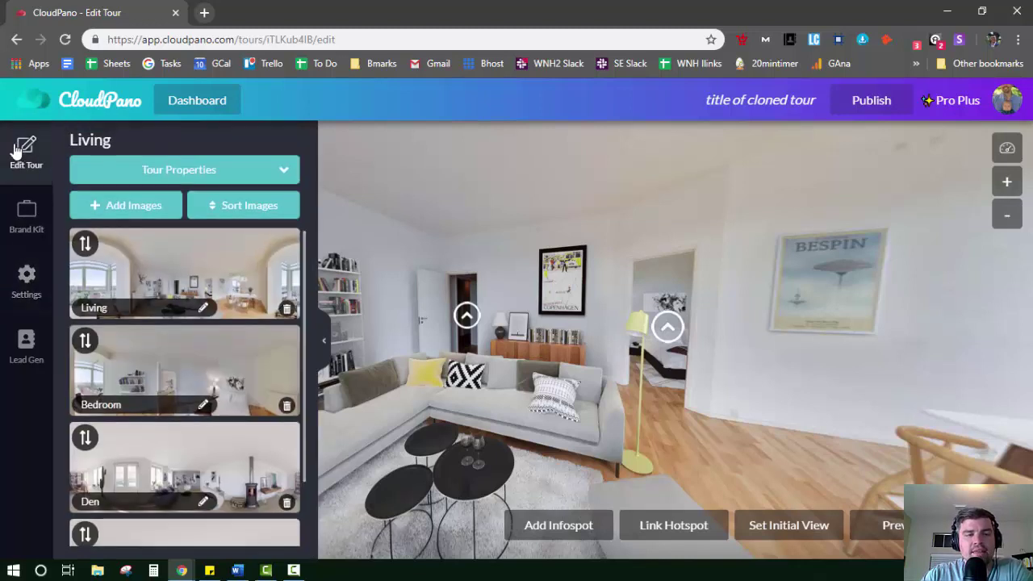
click(13, 218)
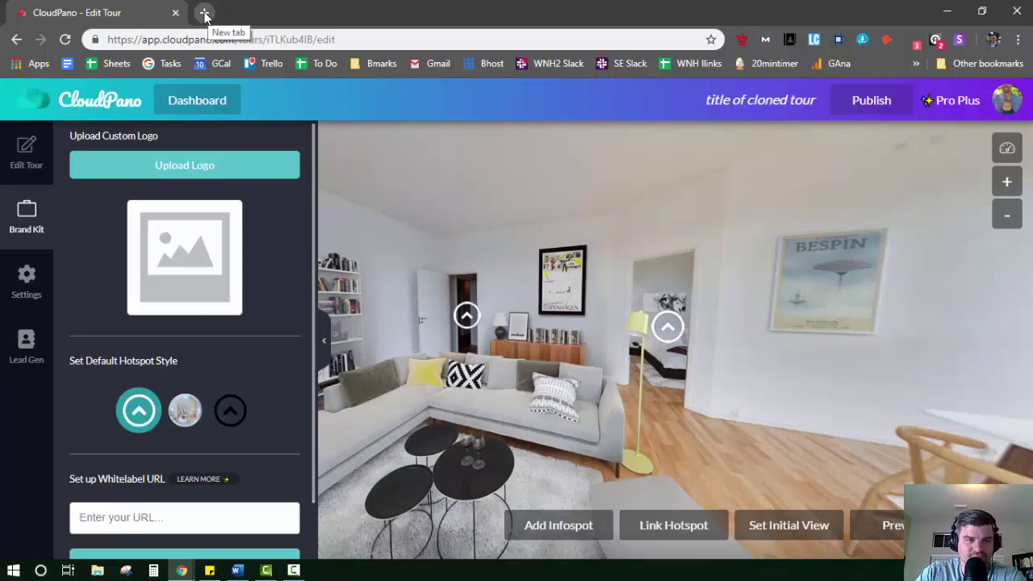
Open cloudpano.com in a new browser tab.
click(205, 15)
text(cl)
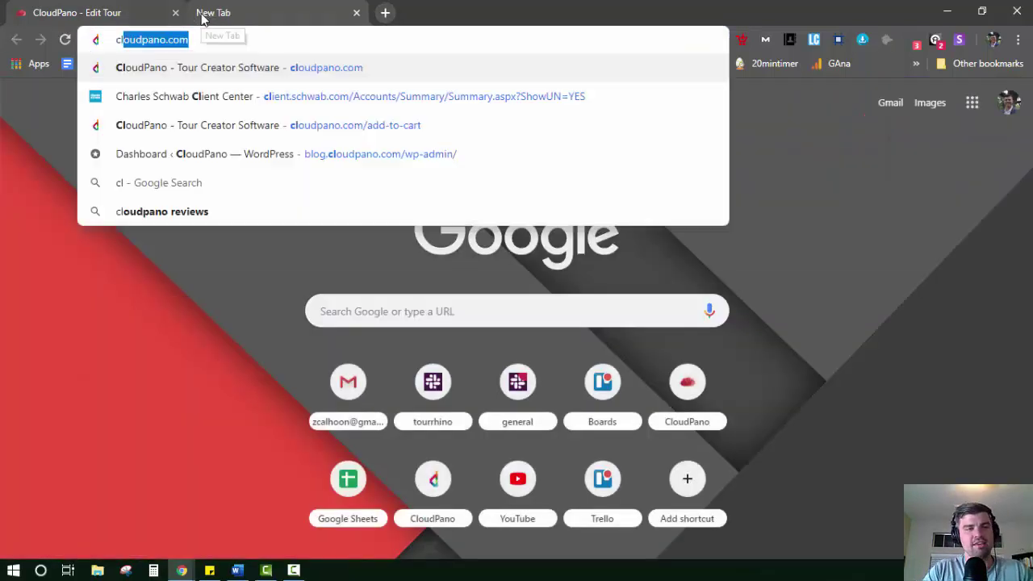
key(Return)
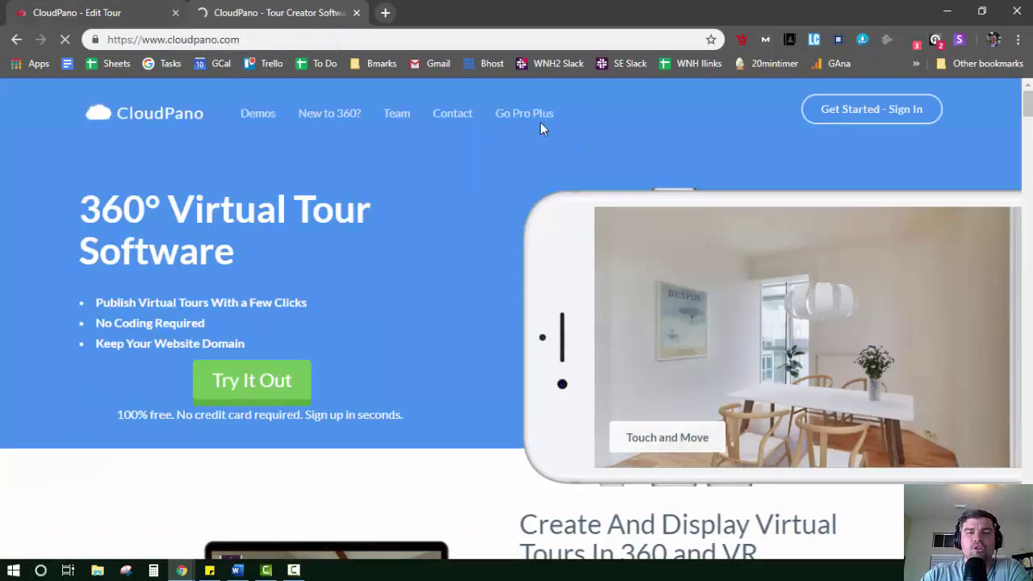
Open the Pro Plus plan page and start the annual plan signup, which confirms the existing subscription, then return home.
click(537, 123)
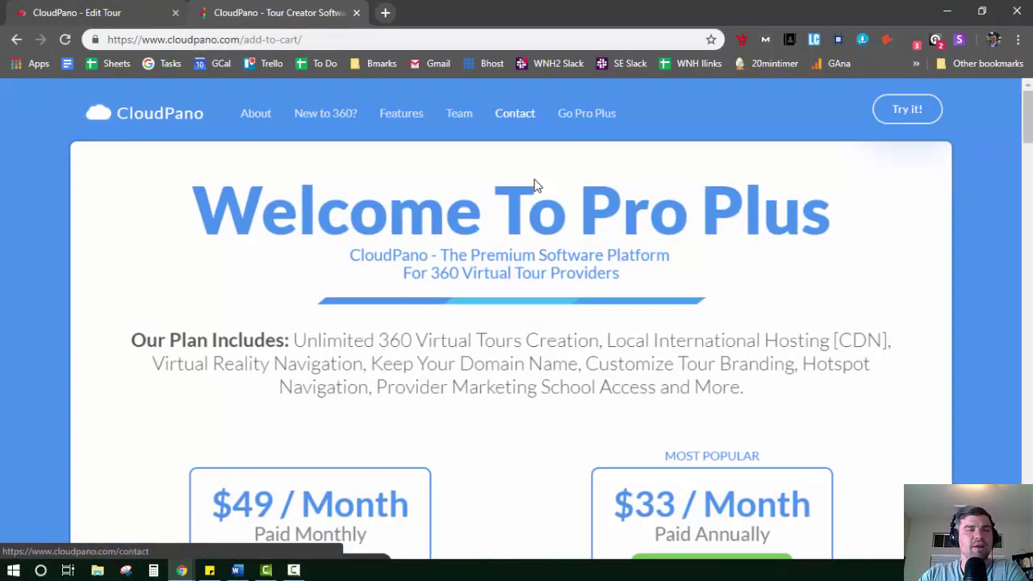
scroll(525, 347, down, 2)
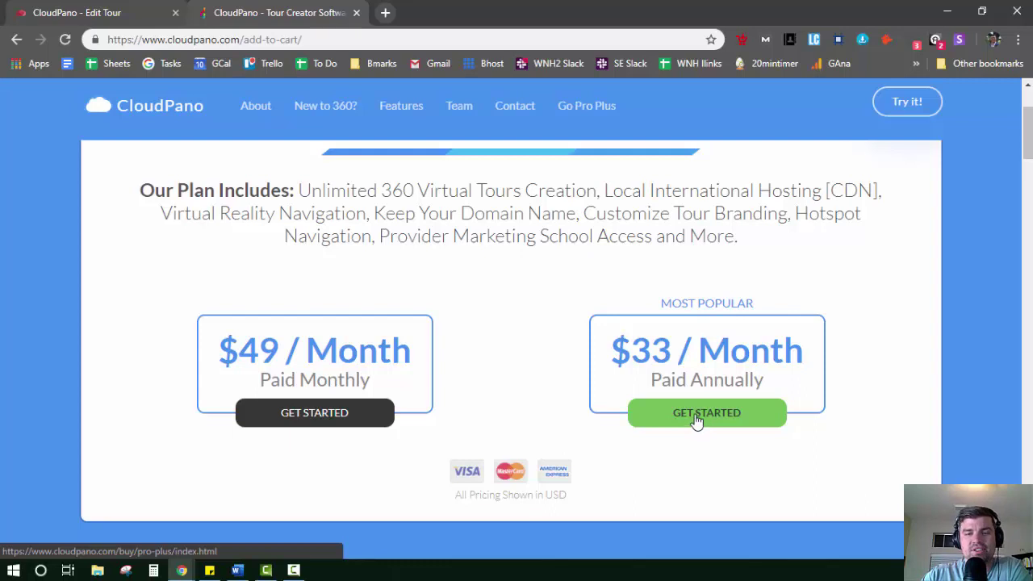
click(742, 418)
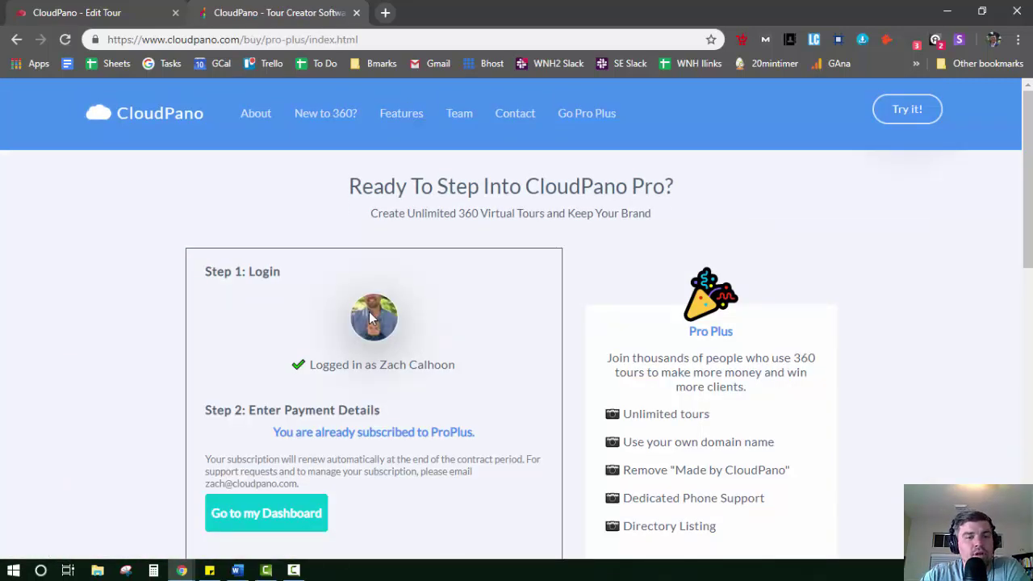
scroll(371, 323, down, 2)
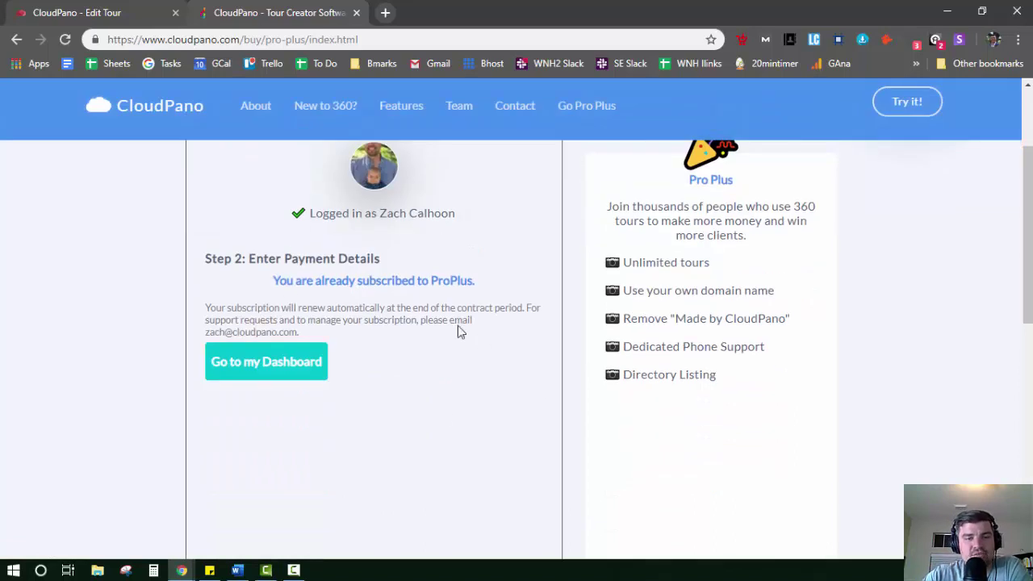
scroll(417, 284, up, 2)
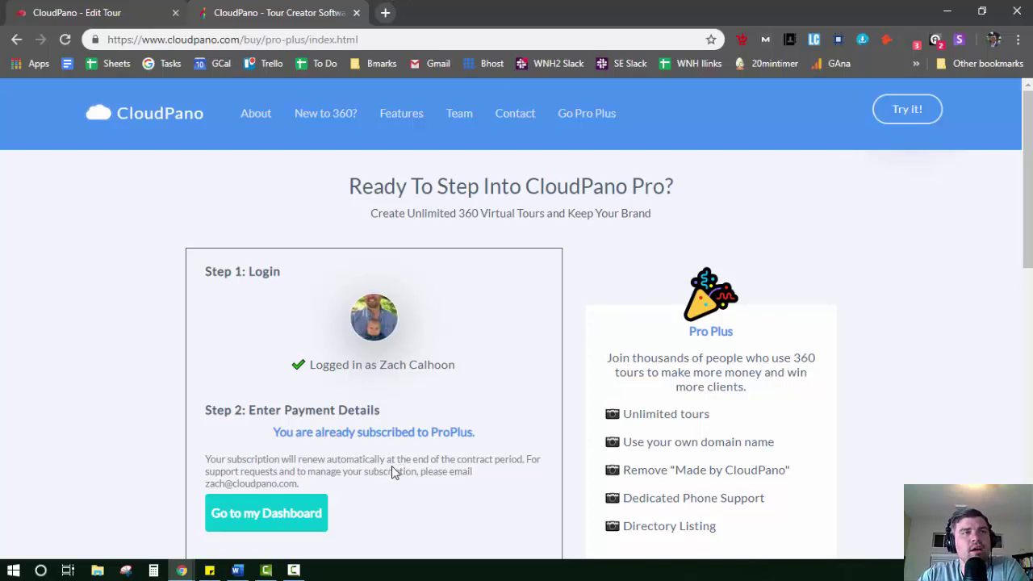
click(142, 116)
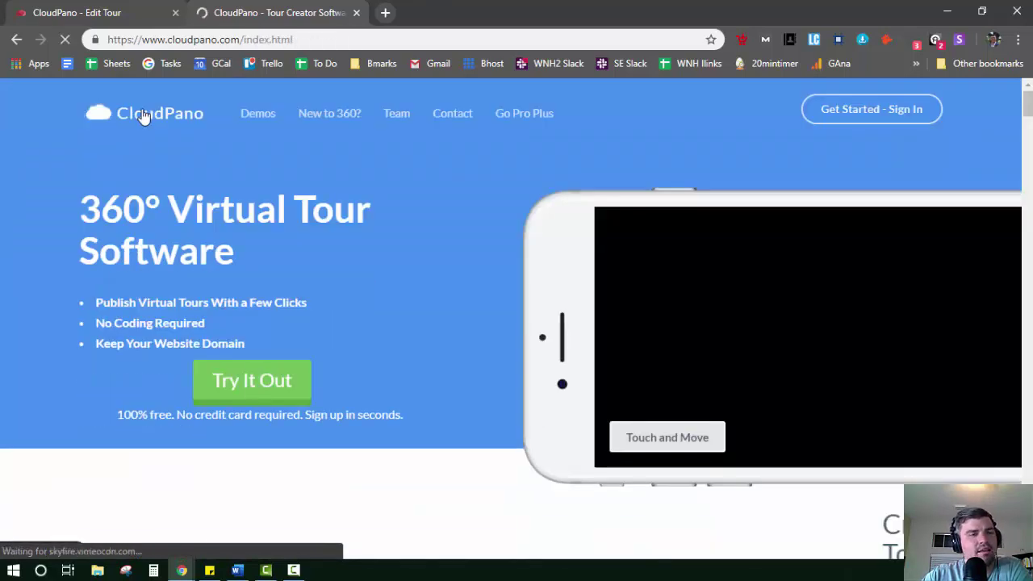